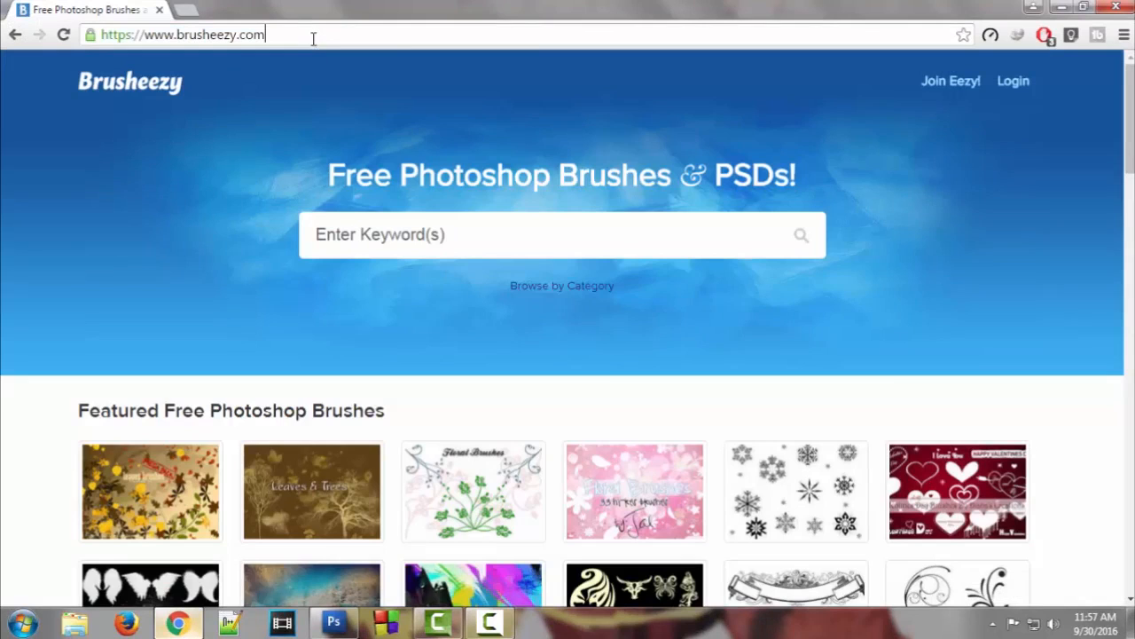
Search Brusheezy for 'splash' and open the red Spray splashing brush page
click(509, 243)
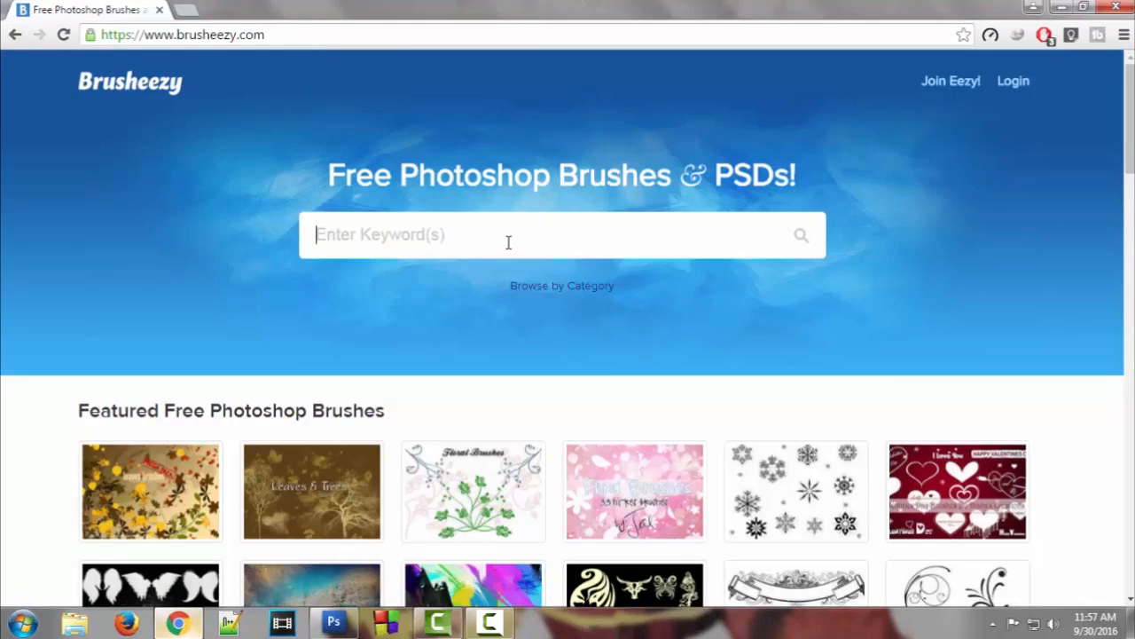
text(splas)
text(h)
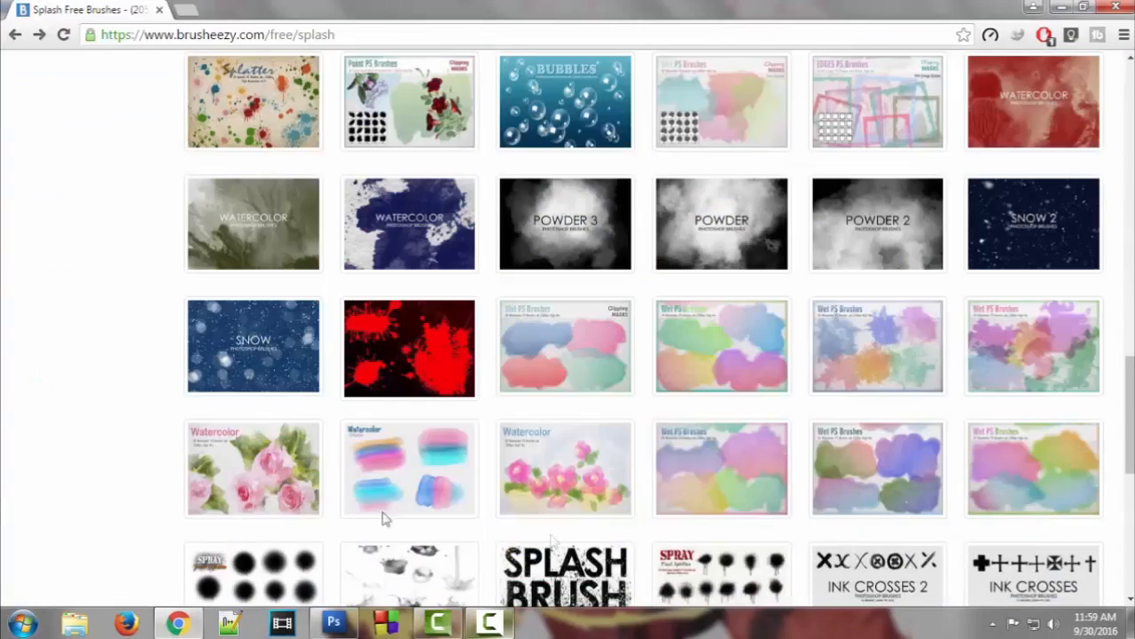
scroll(387, 371, down, 3)
scroll(386, 371, up, 4)
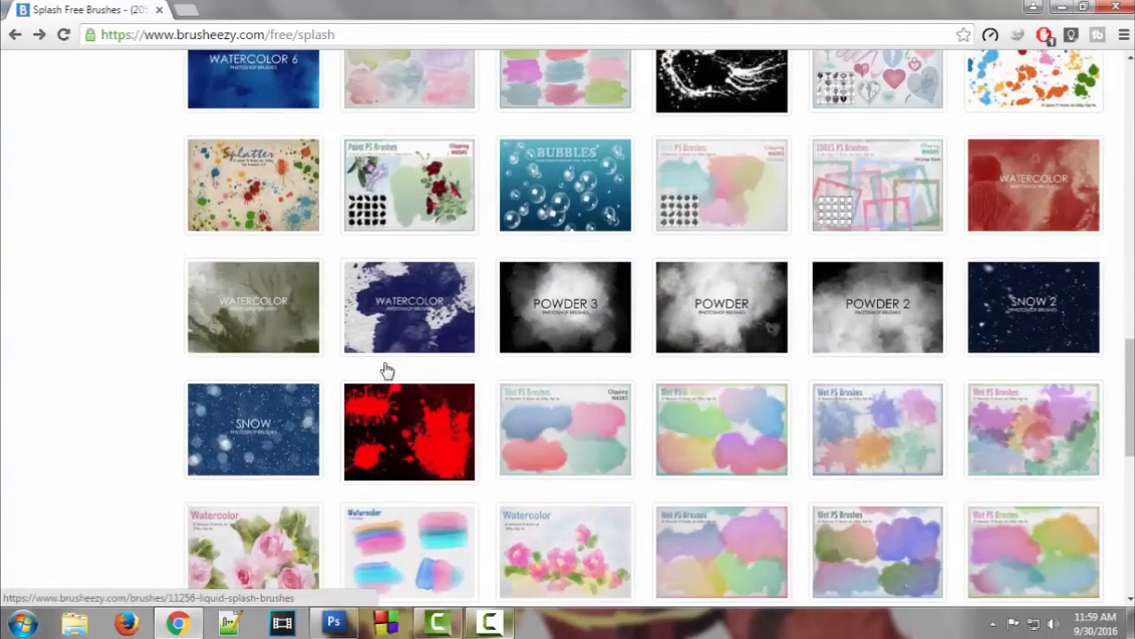
click(396, 430)
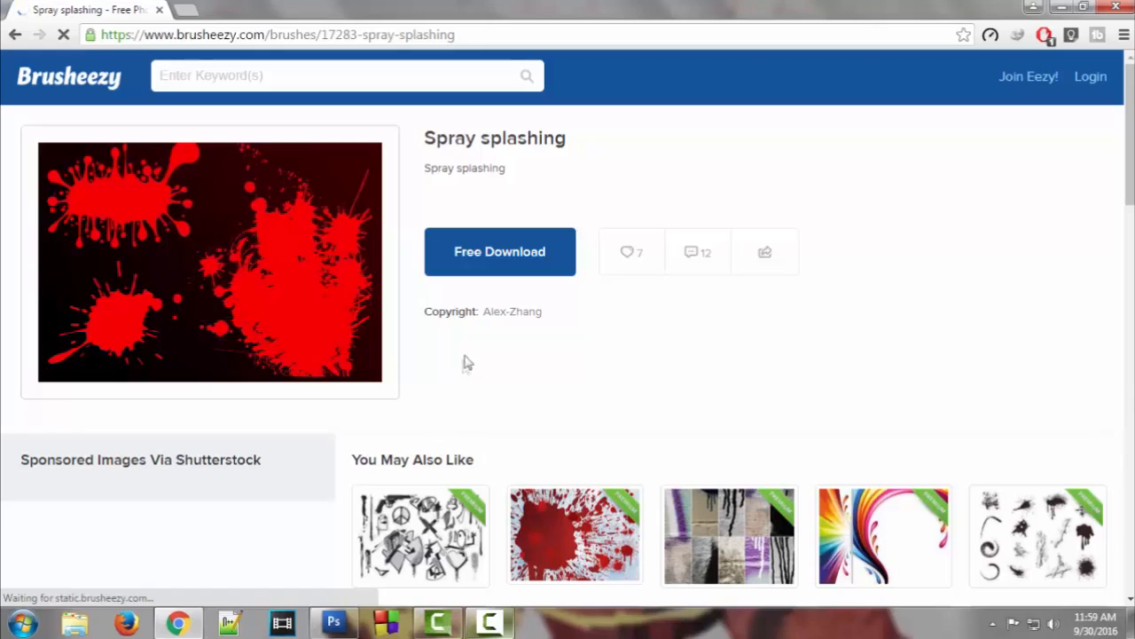
Download the Spray splashing brush pack and show the zip in its folder
click(499, 257)
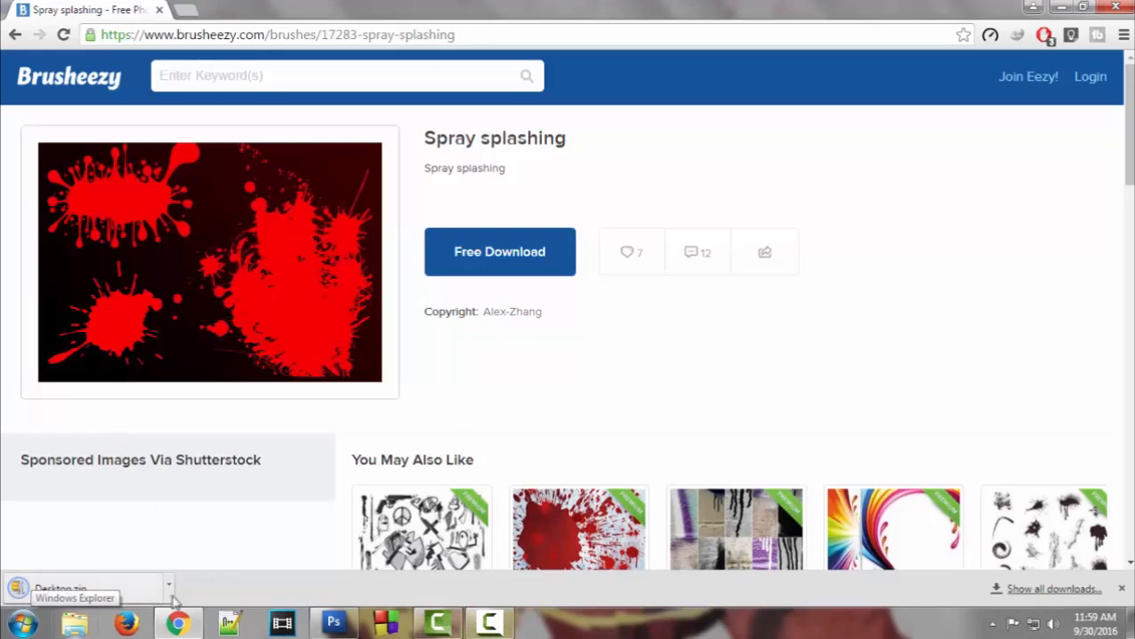
click(168, 587)
click(190, 530)
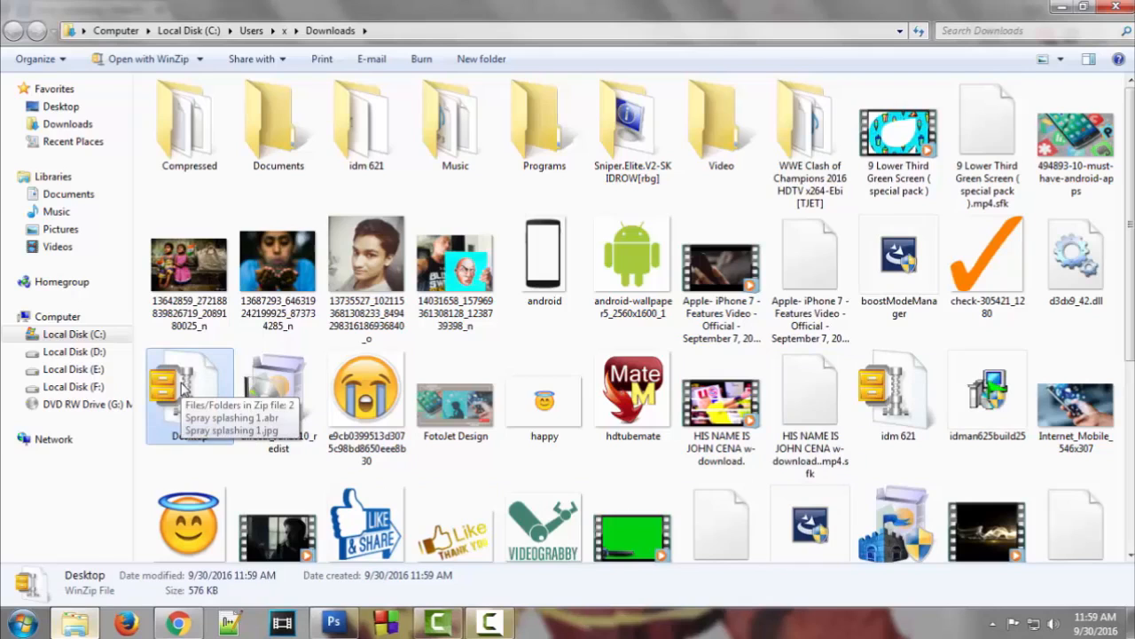
Extract Desktop.zip with WinZip and copy the Spray splashing 1.abr brush file
right_click(184, 391)
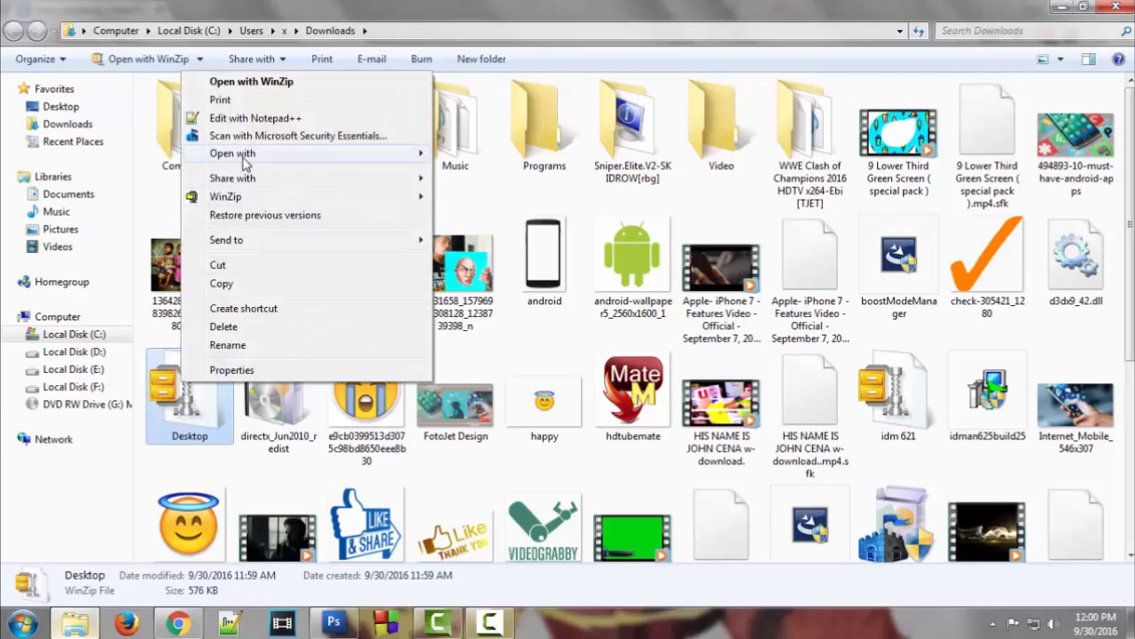
mouse_move(244, 200)
click(465, 217)
scroll(529, 356, down, 3)
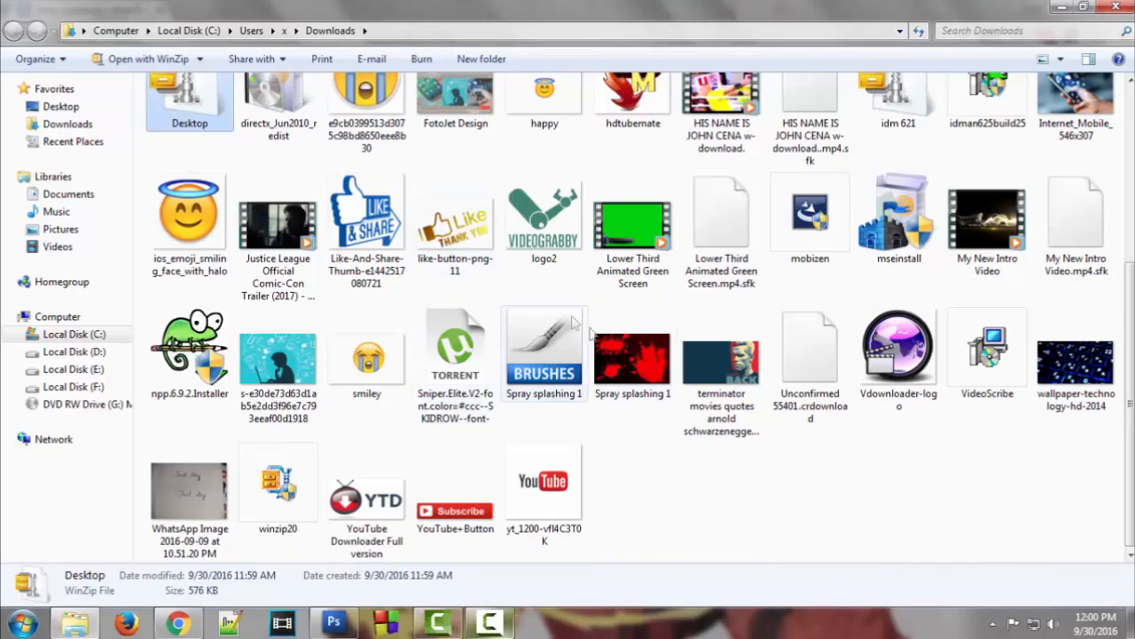
click(529, 355)
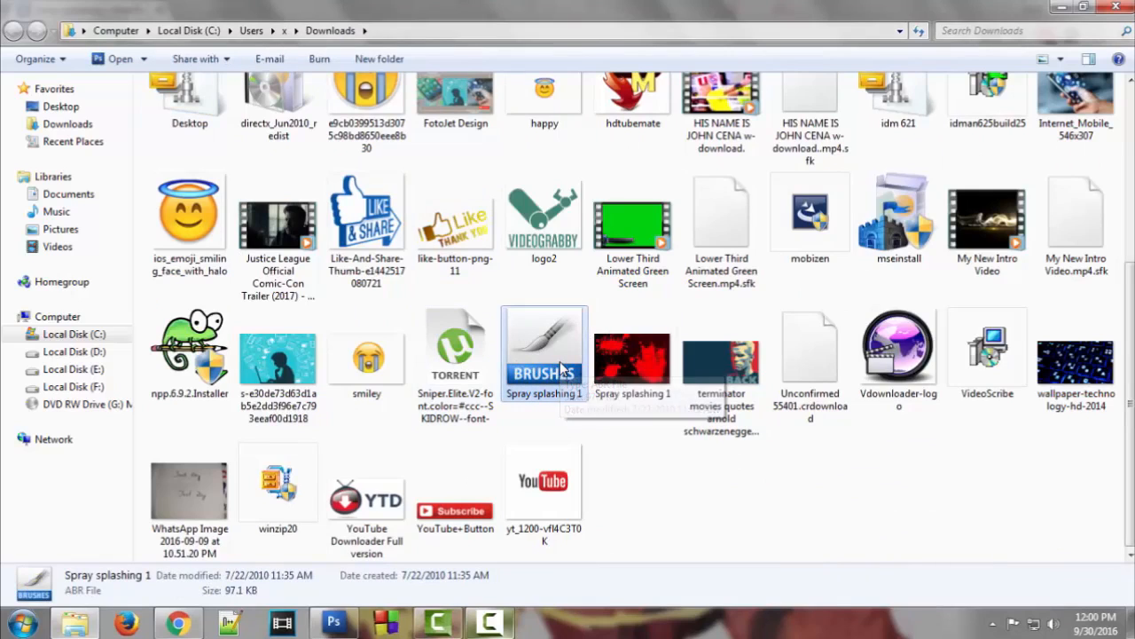
Paste the brush file into C:\Program Files (x86)\Adobe\Adobe Photoshop CS3\Presets\Brushes
click(91, 337)
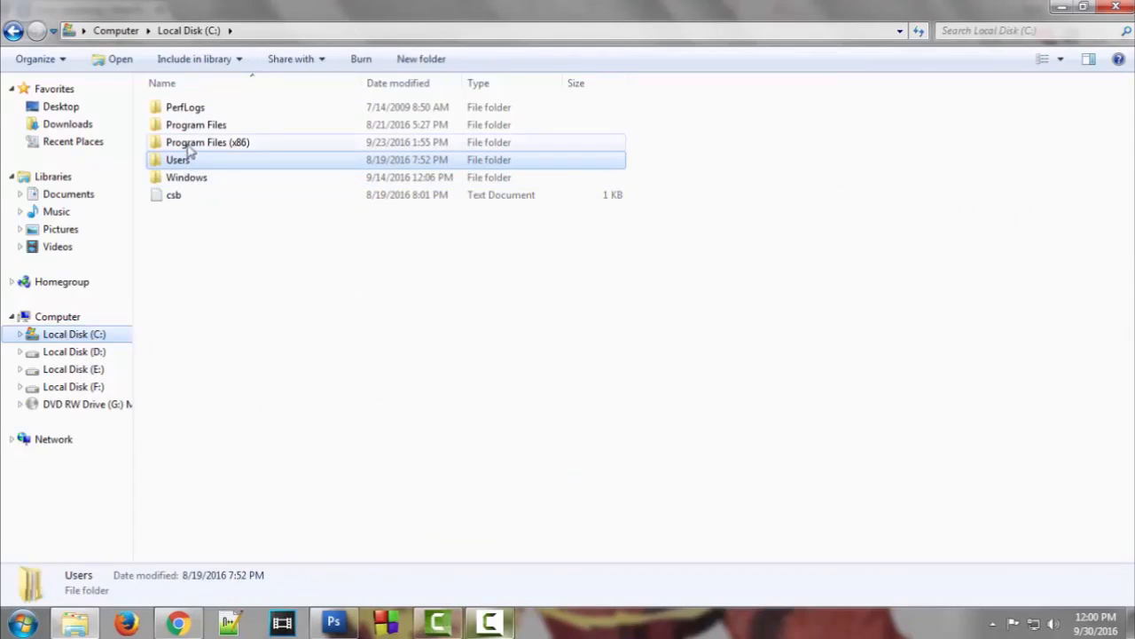
double_click(189, 151)
double_click(189, 107)
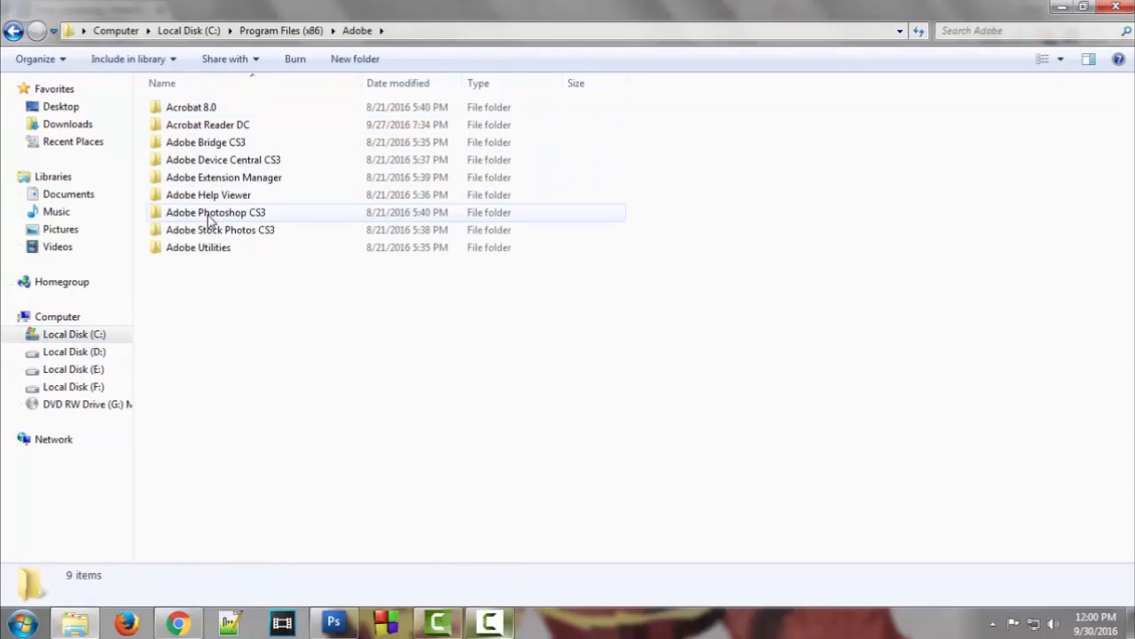
double_click(209, 218)
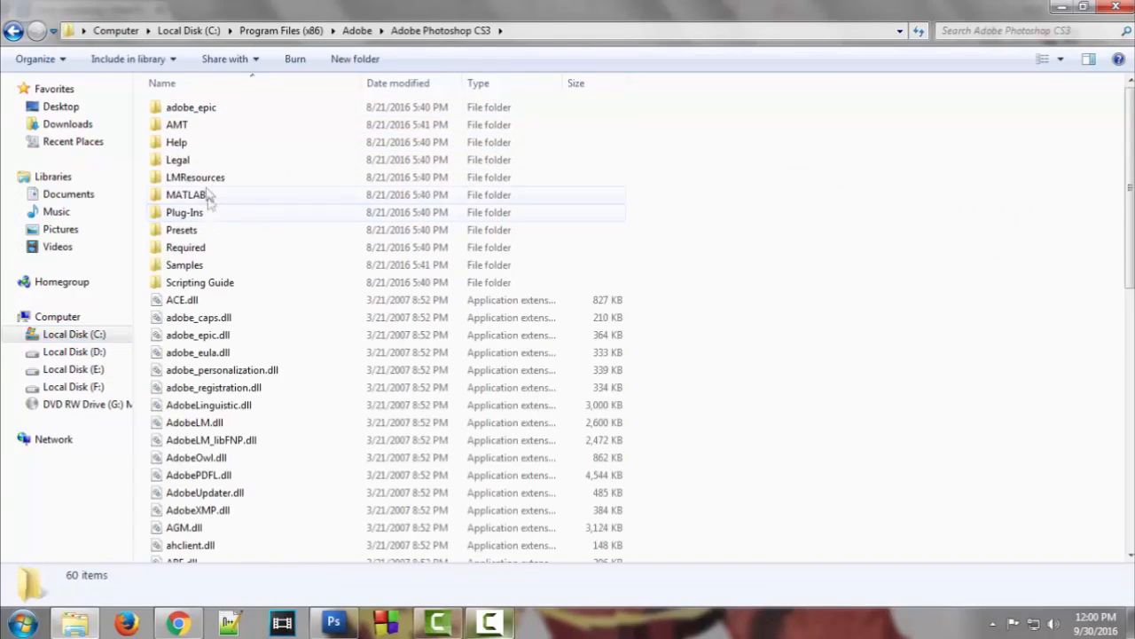
double_click(197, 230)
double_click(192, 145)
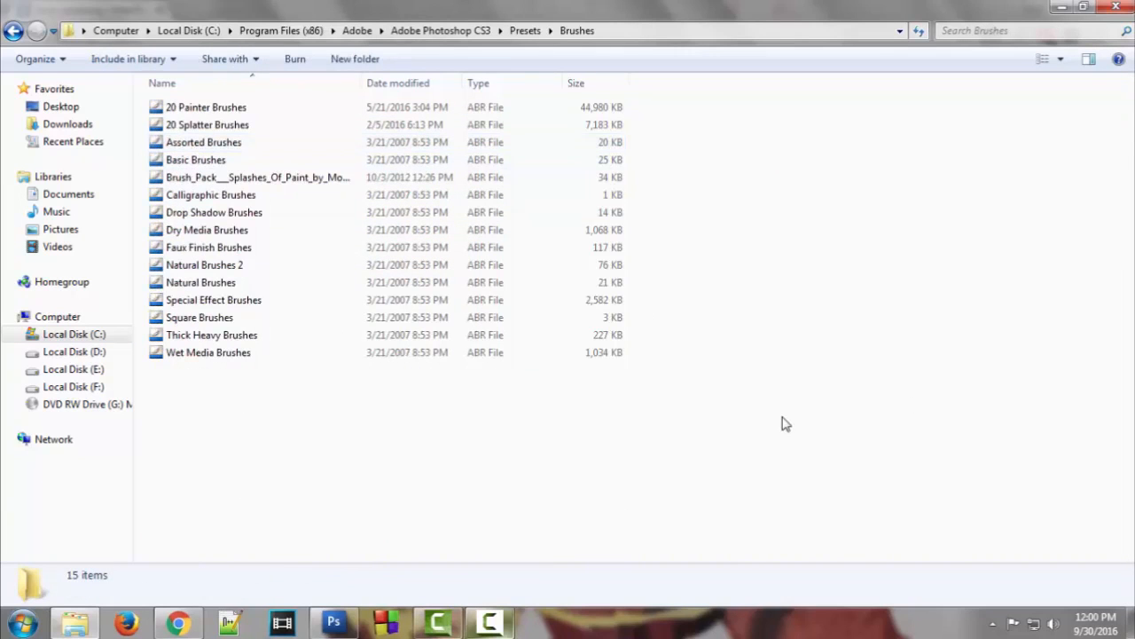
key(ctrl+v)
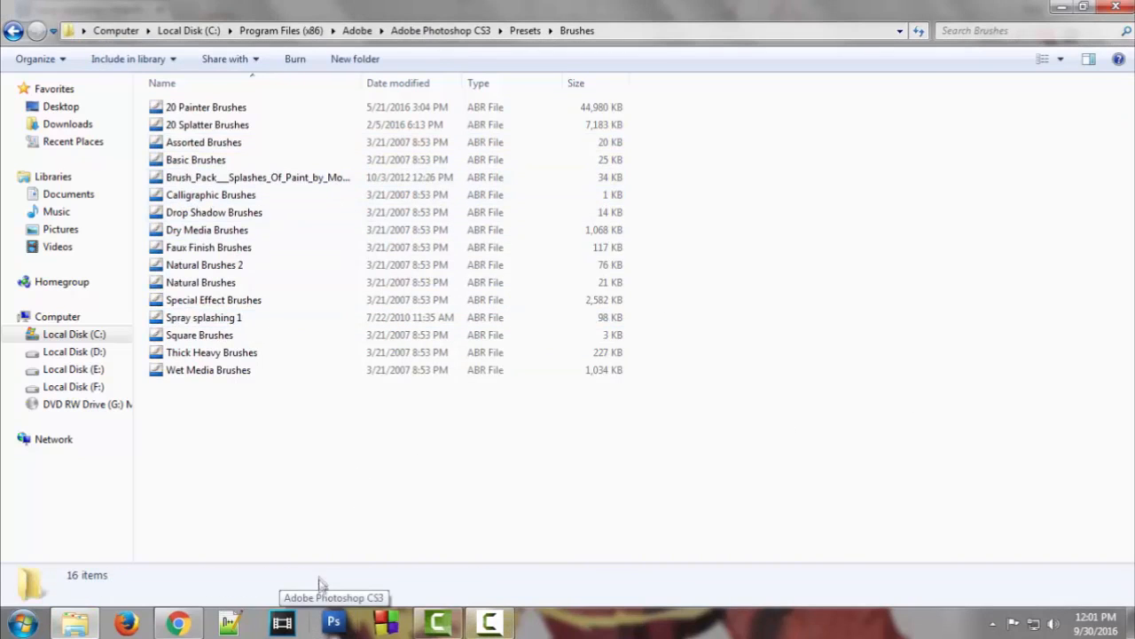
Append the Spray splashing 1 brush set to Photoshop's brush presets
click(334, 623)
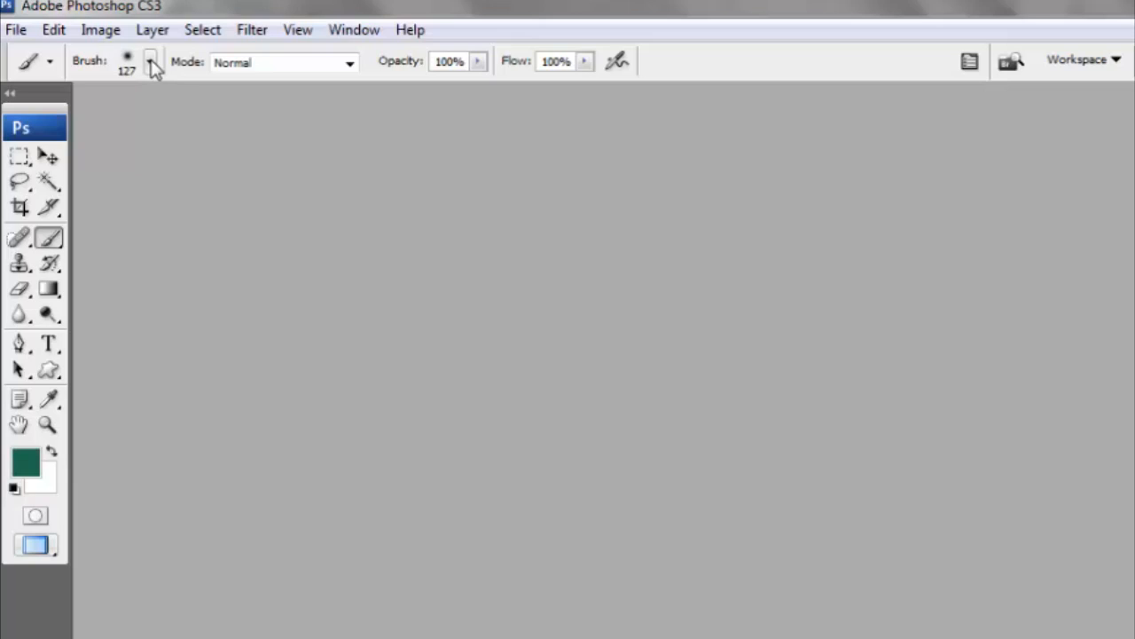
click(150, 62)
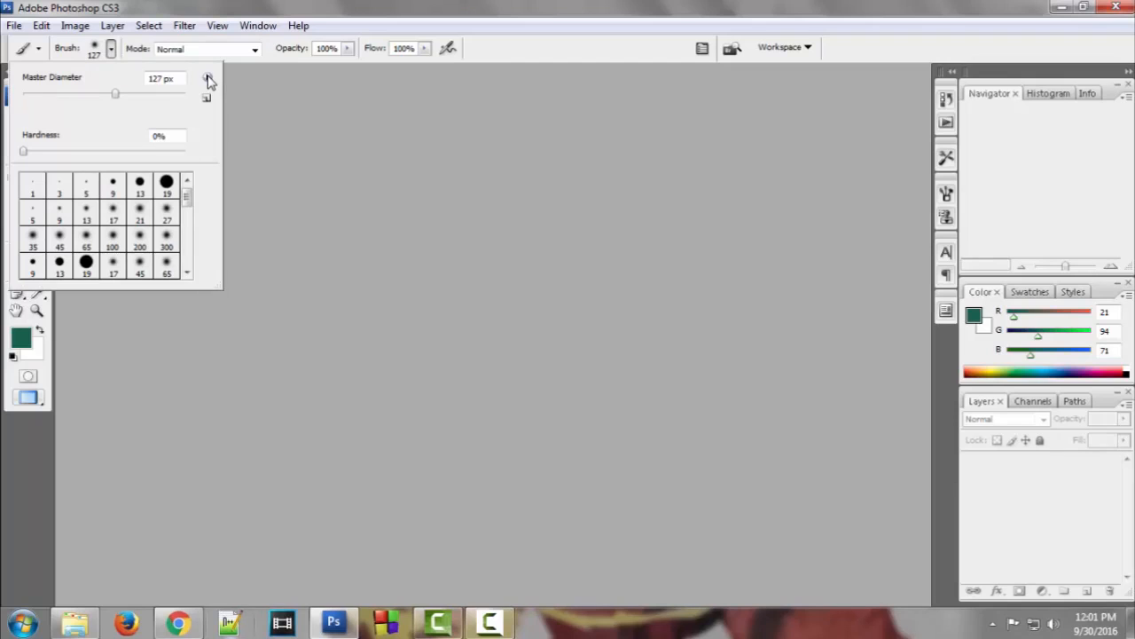
click(284, 103)
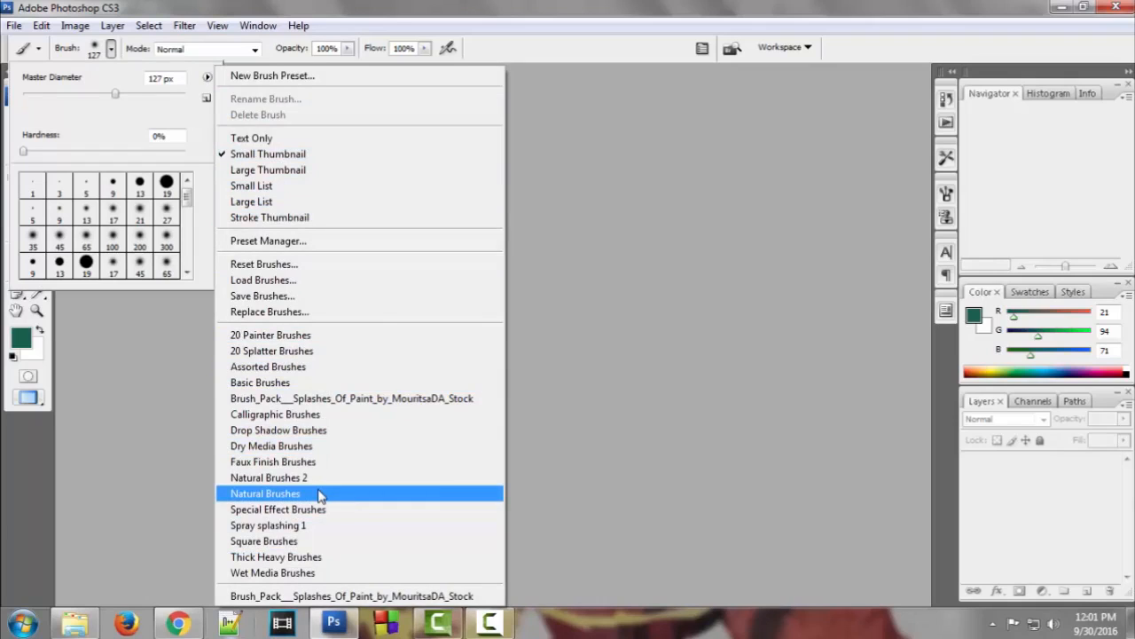
click(285, 531)
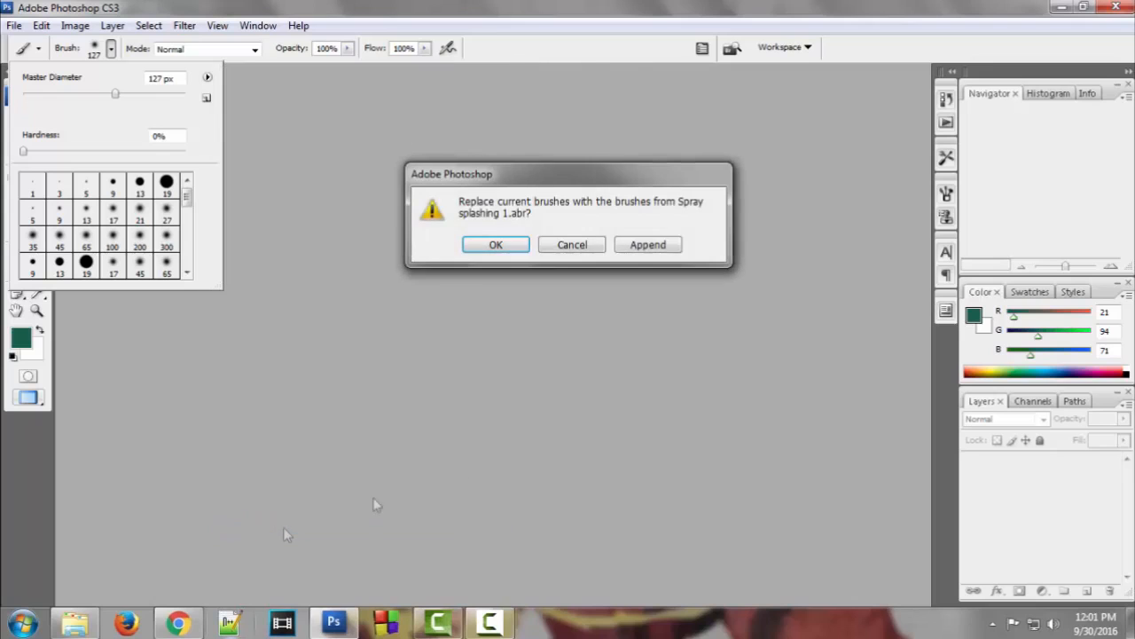
click(650, 246)
Review the new 796, 622 and 641 splatter tips in the brush picker, then go to the browser
drag(186, 202, 186, 274)
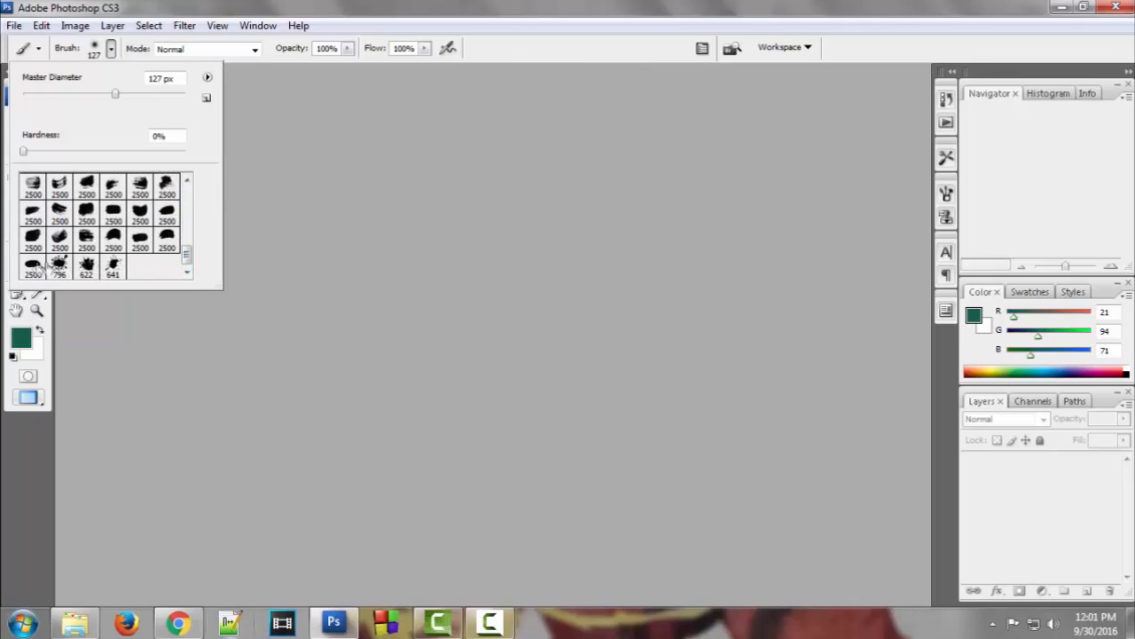
click(207, 78)
click(130, 122)
click(208, 79)
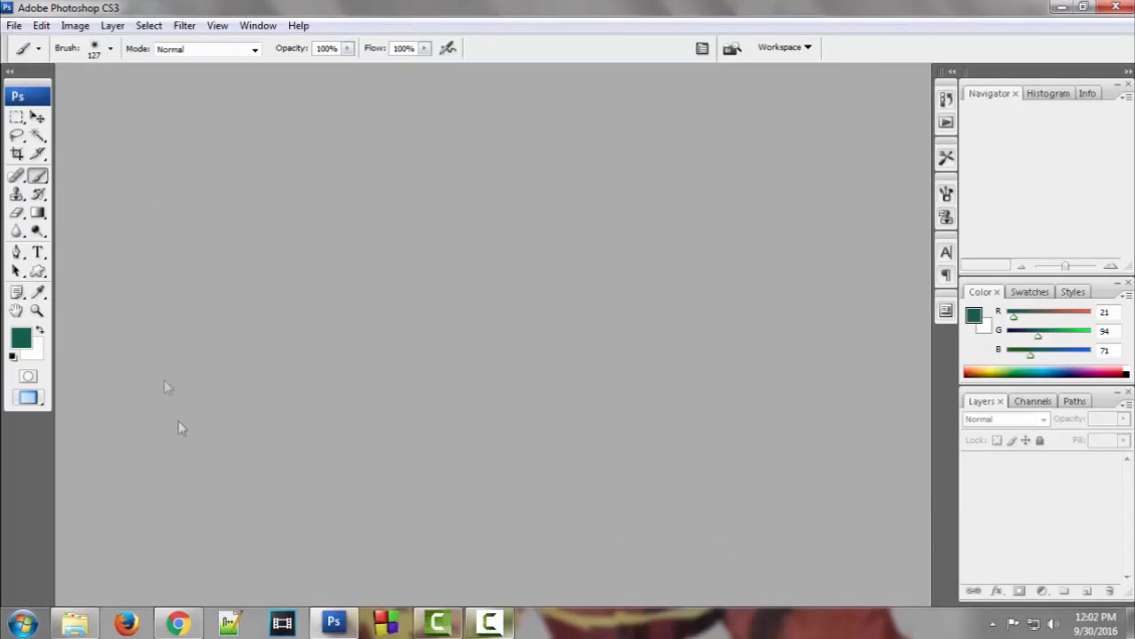
click(179, 622)
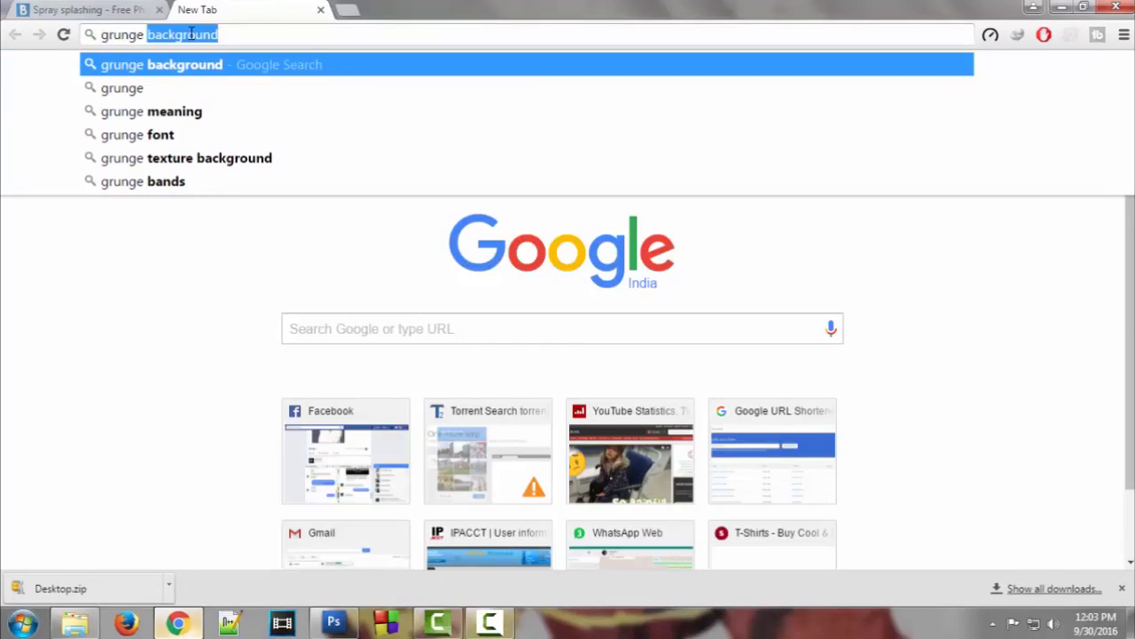
Search Google for 'grunge background' images, then return to Photoshop
key(Return)
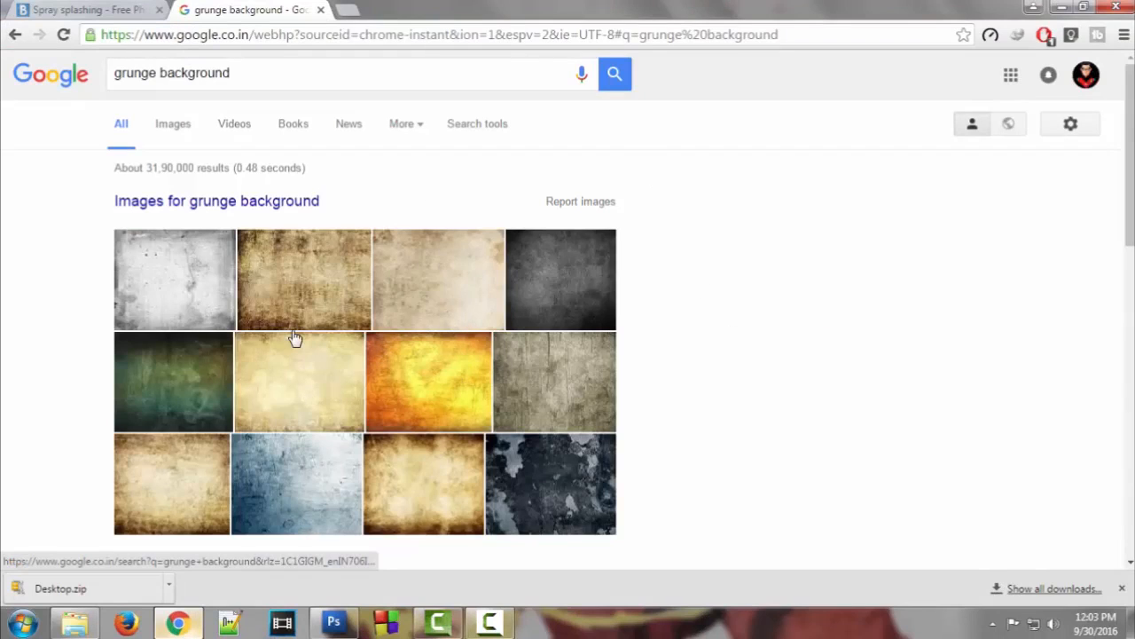
click(340, 616)
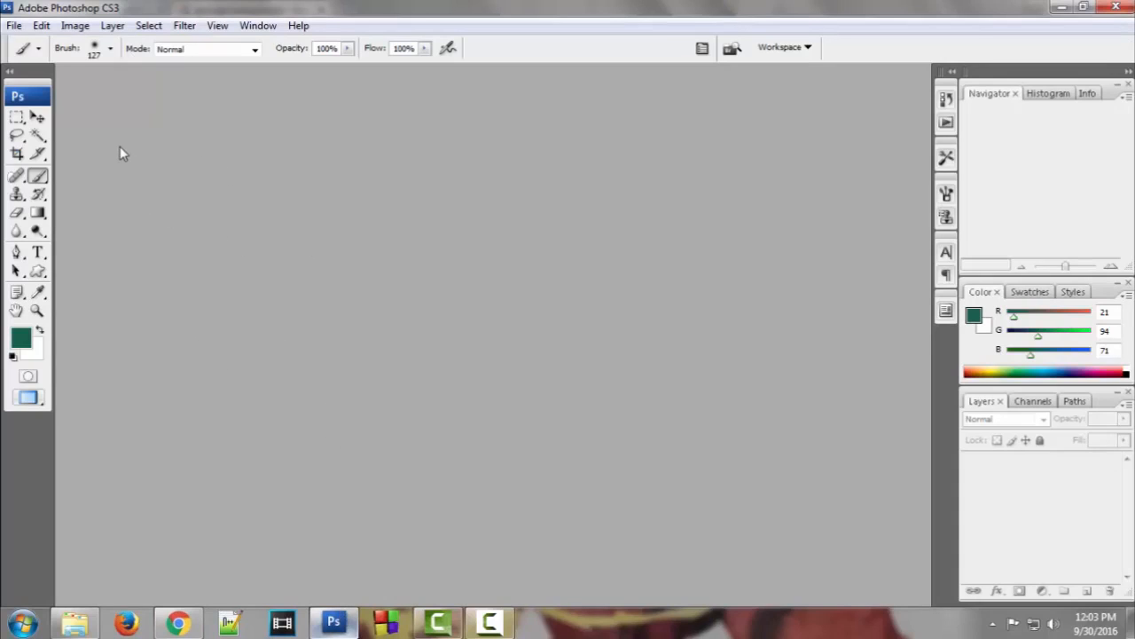
Open the goddess photo j5.jpg and convert its locked Background into Layer 0
click(12, 26)
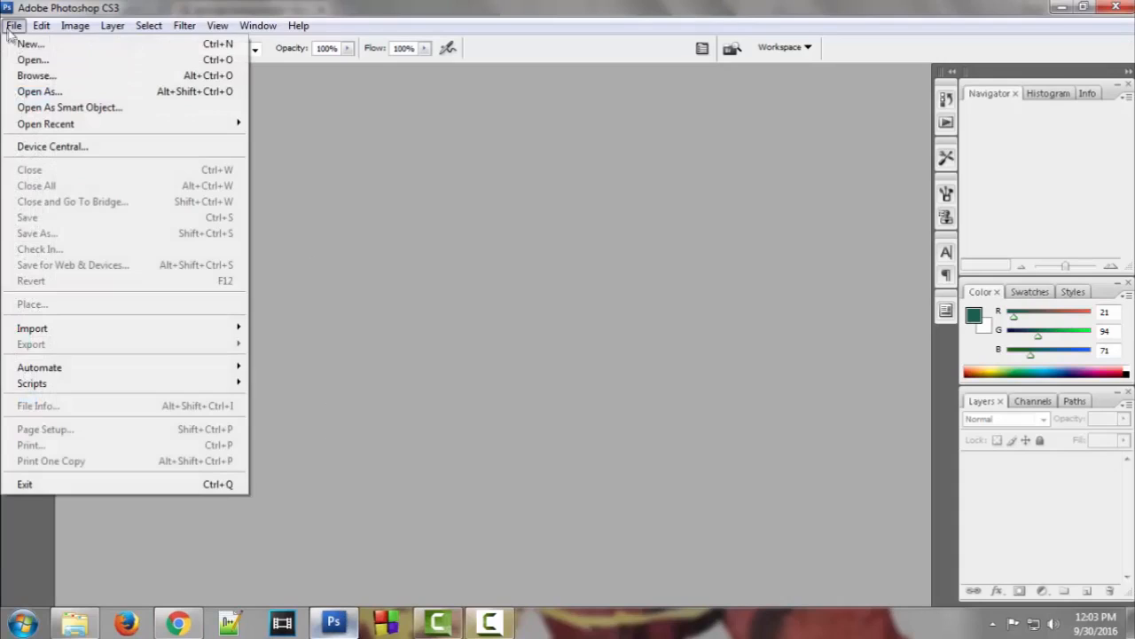
click(18, 60)
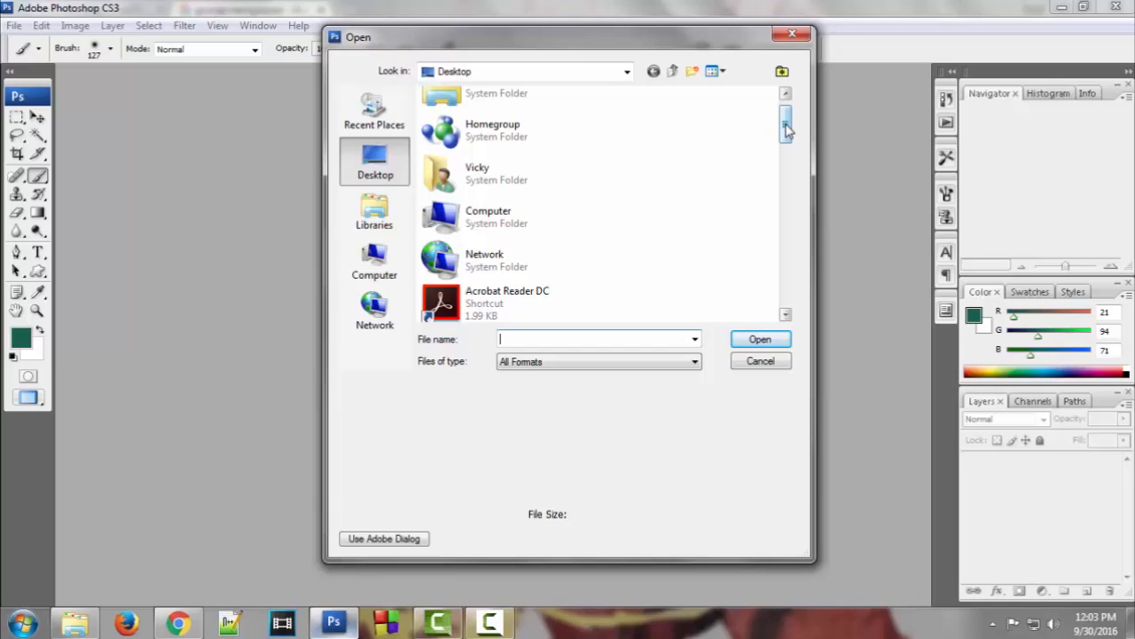
drag(786, 130, 786, 190)
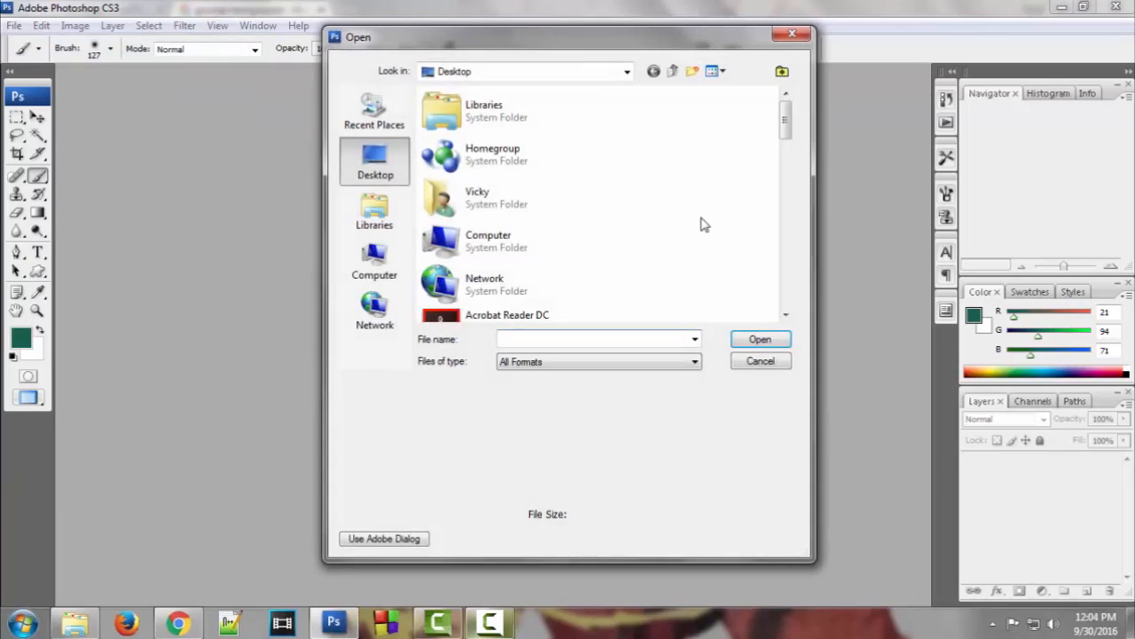
scroll(701, 223, down, 3)
scroll(697, 222, down, 10)
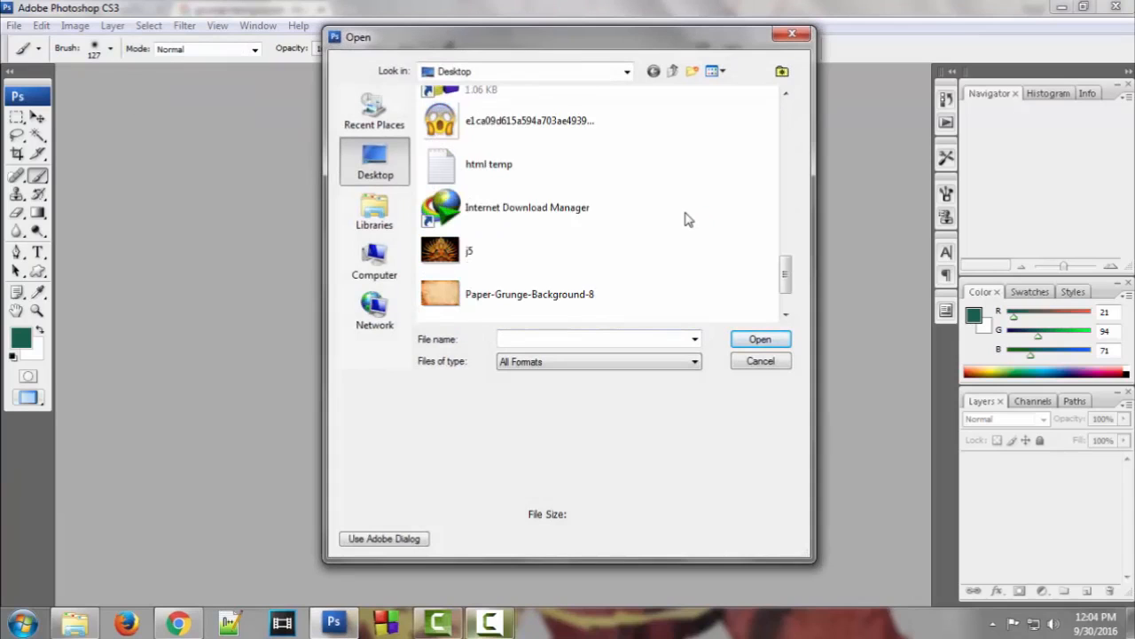
click(535, 254)
click(760, 339)
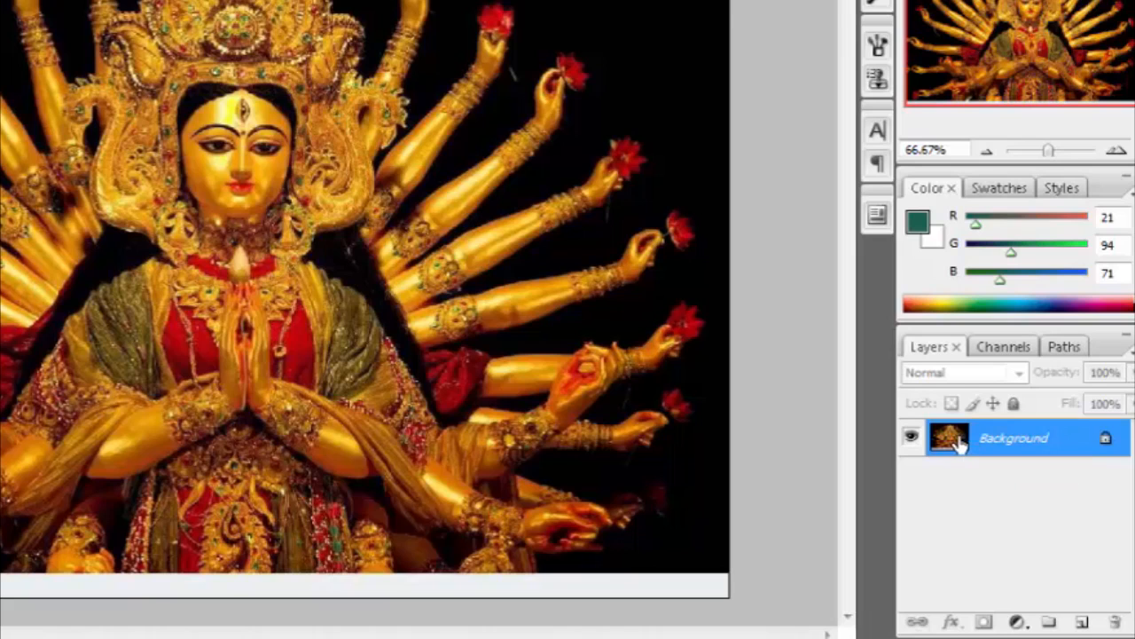
double_click(958, 444)
click(545, 47)
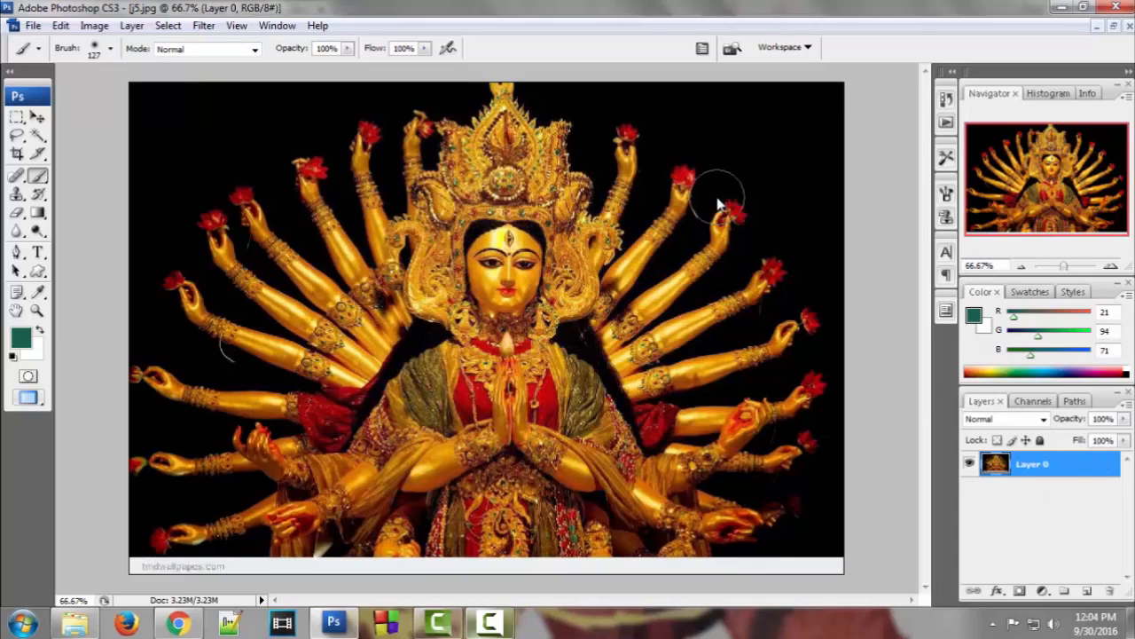
Open Paper-Grunge-Background-8.jpg and float its window beside the j5 photo
click(33, 27)
click(46, 58)
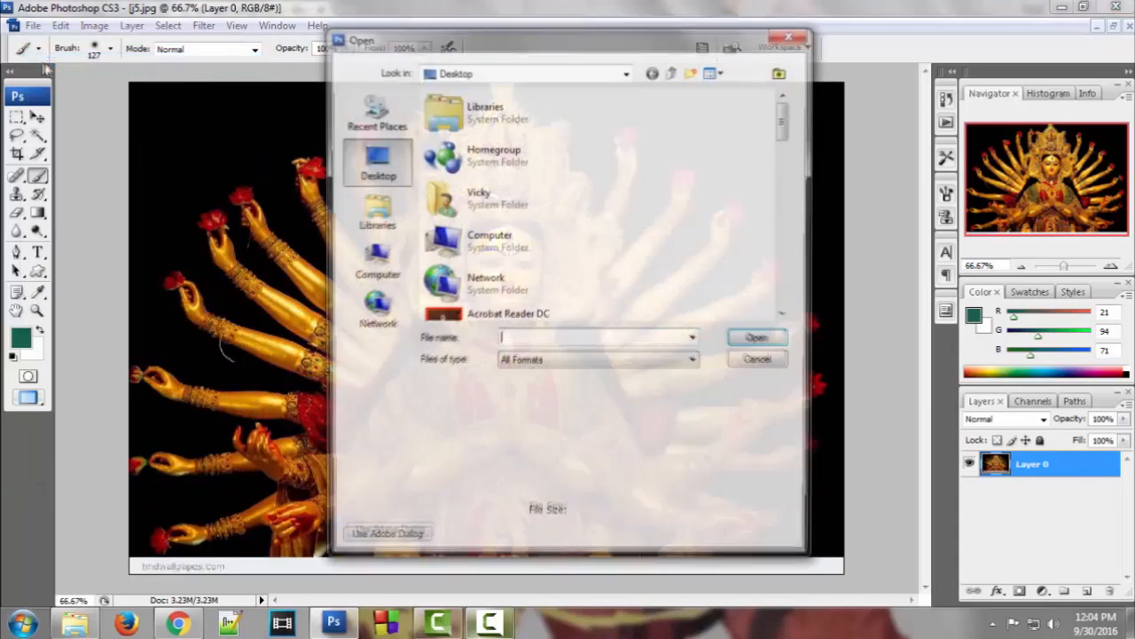
drag(785, 128, 786, 295)
click(527, 221)
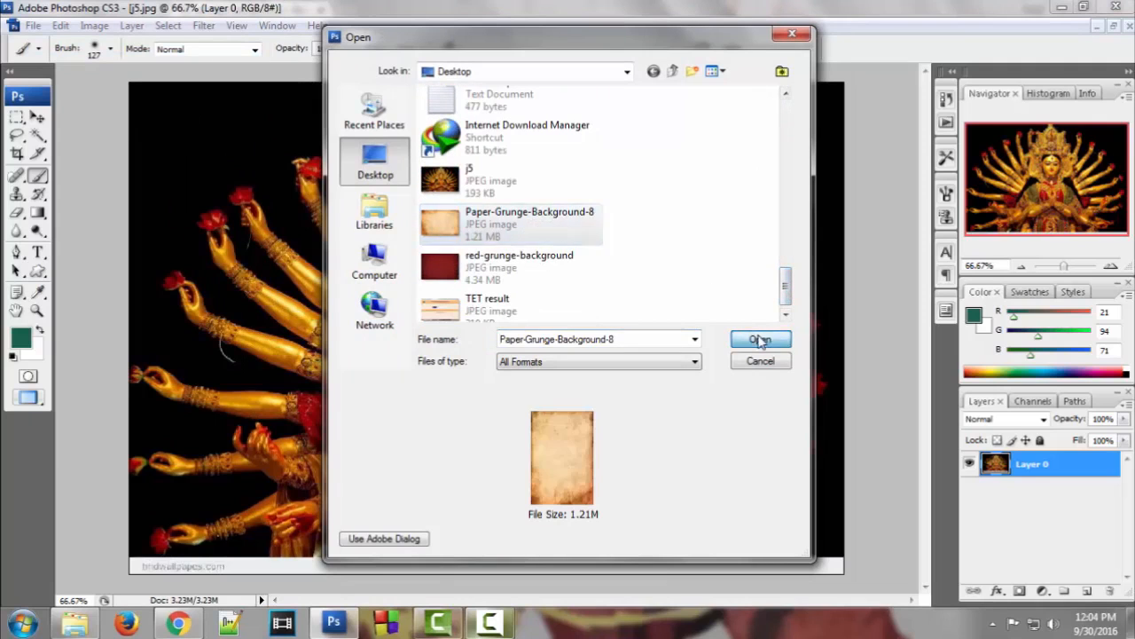
click(760, 340)
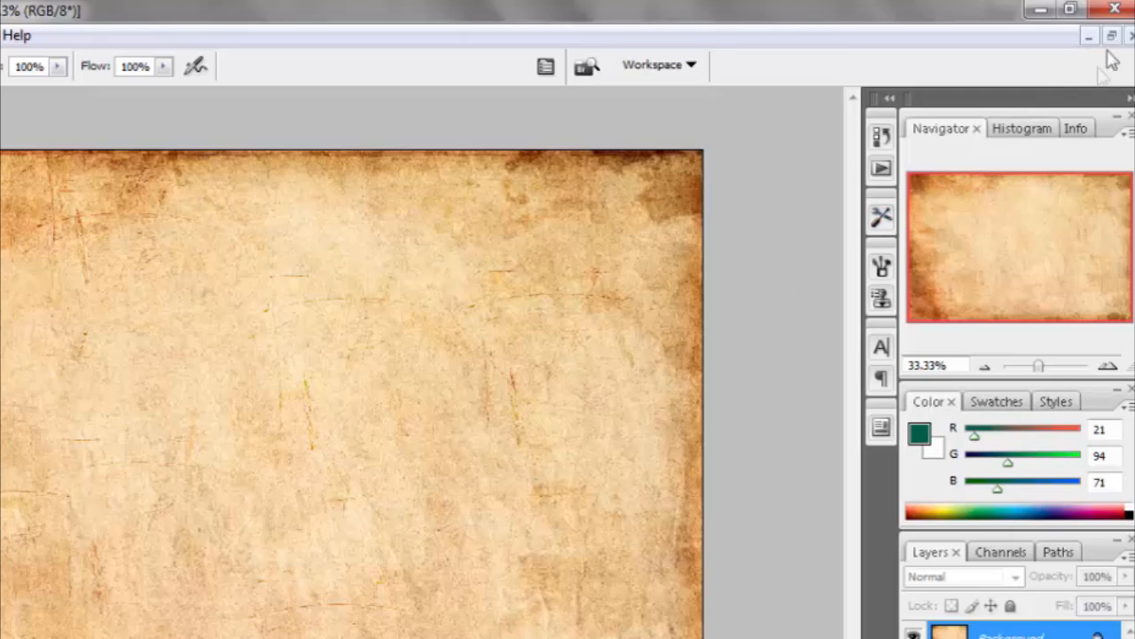
click(1115, 27)
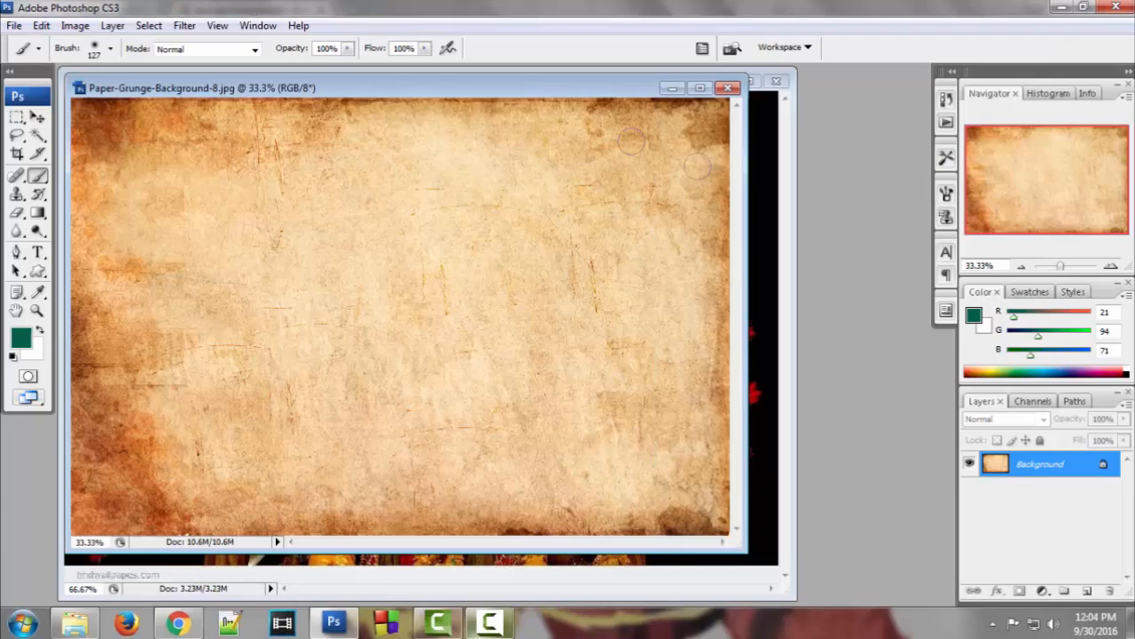
drag(583, 92, 482, 92)
Drag the grunge paper into j5.jpg as a new layer with the Move tool
click(37, 118)
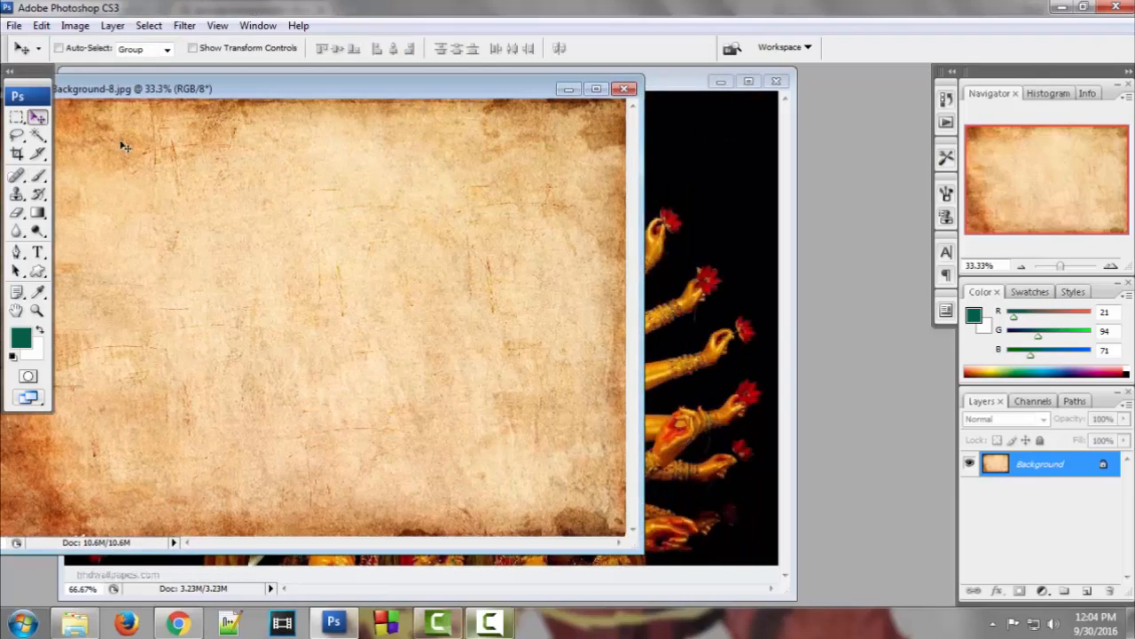
drag(547, 254, 702, 293)
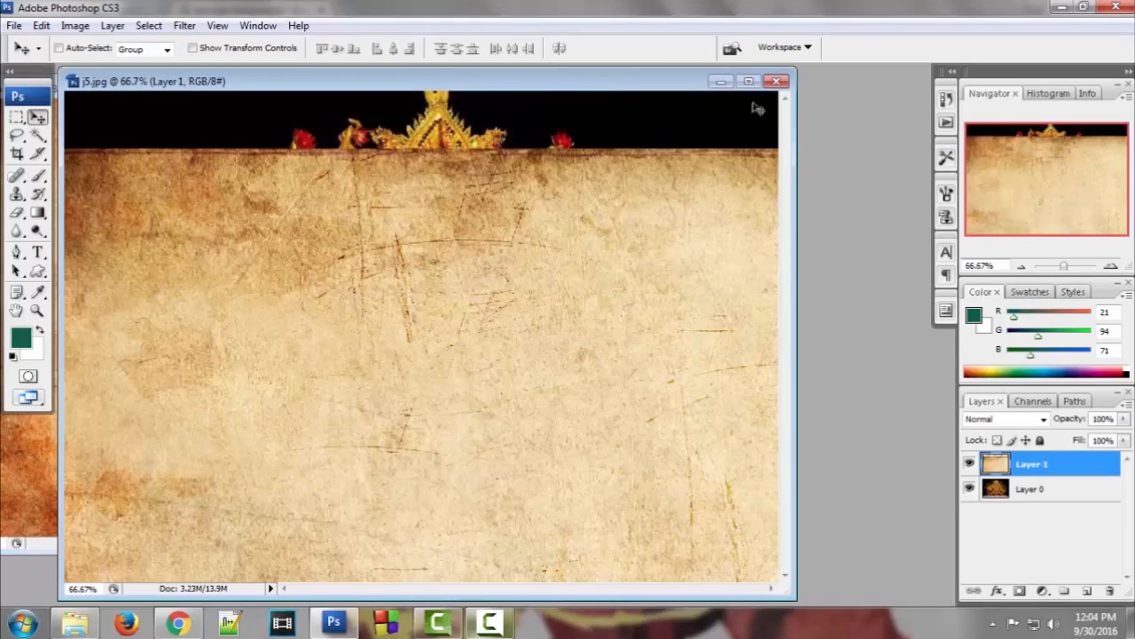
click(749, 81)
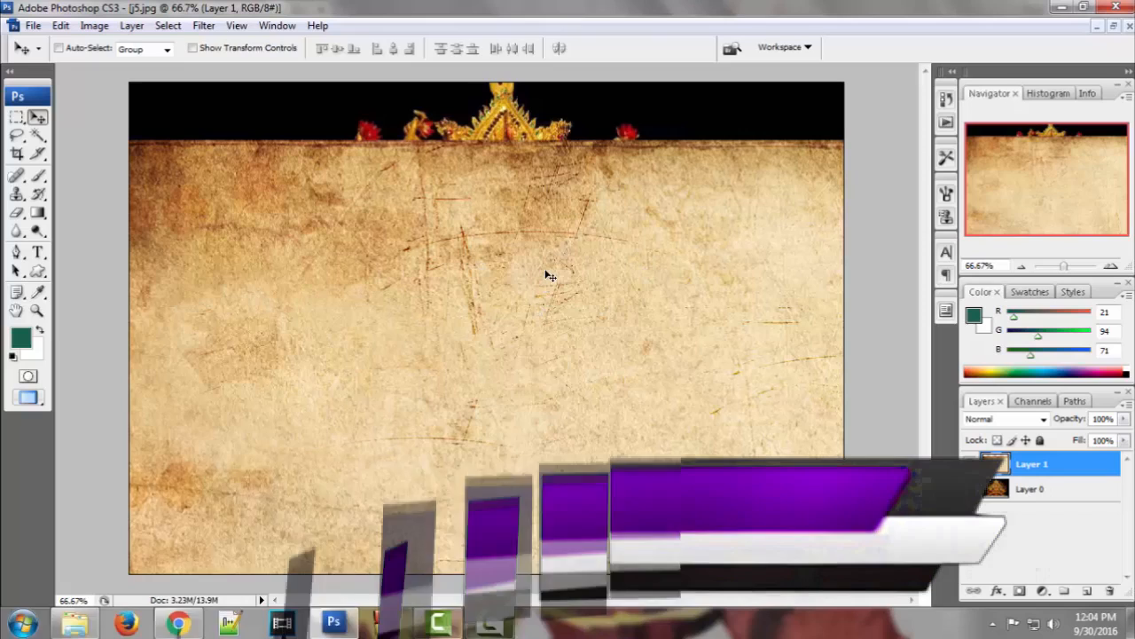
Free-transform the paper layer so its edges line up exactly with the canvas
key(ctrl+t)
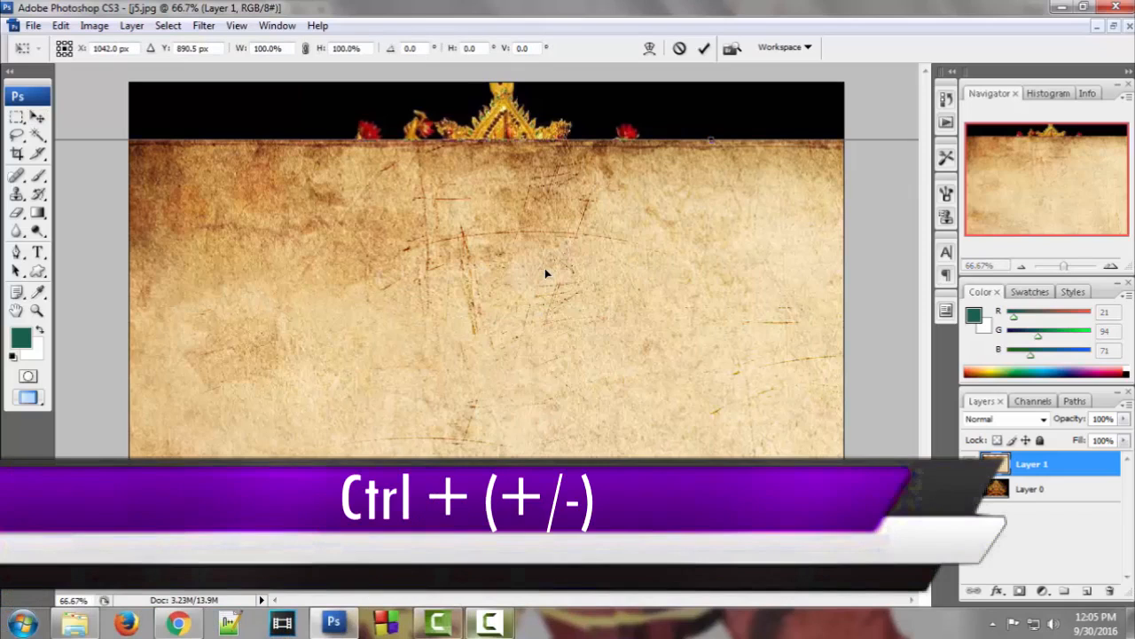
key(ctrl+minus)
key(ctrl+minus)
key(ctrl+minus)
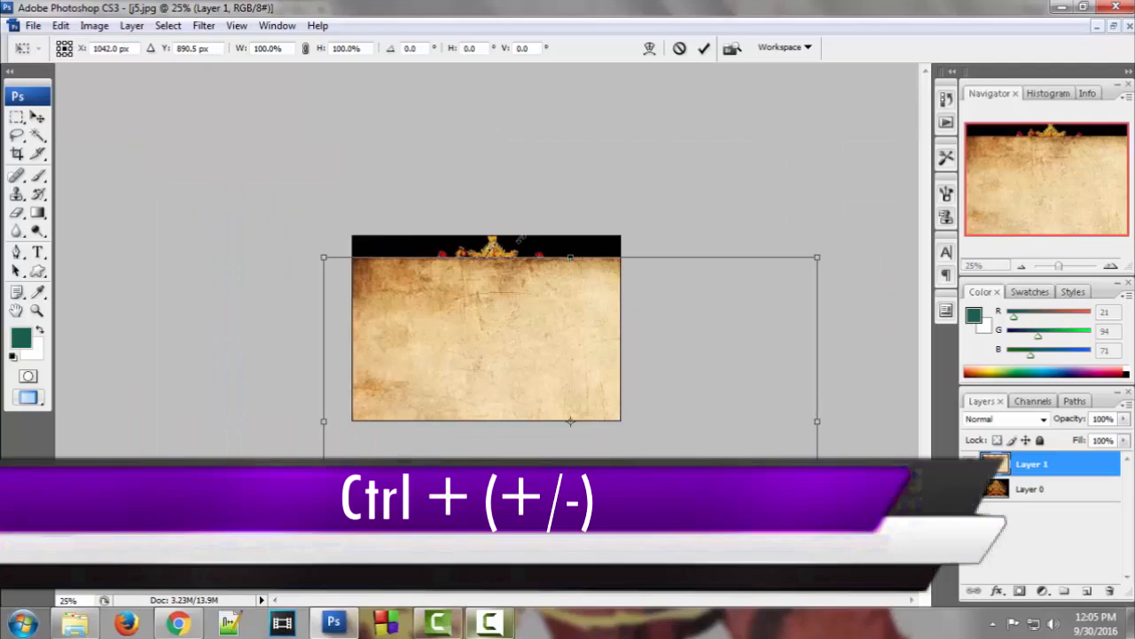
drag(326, 256, 395, 357)
drag(539, 408, 533, 399)
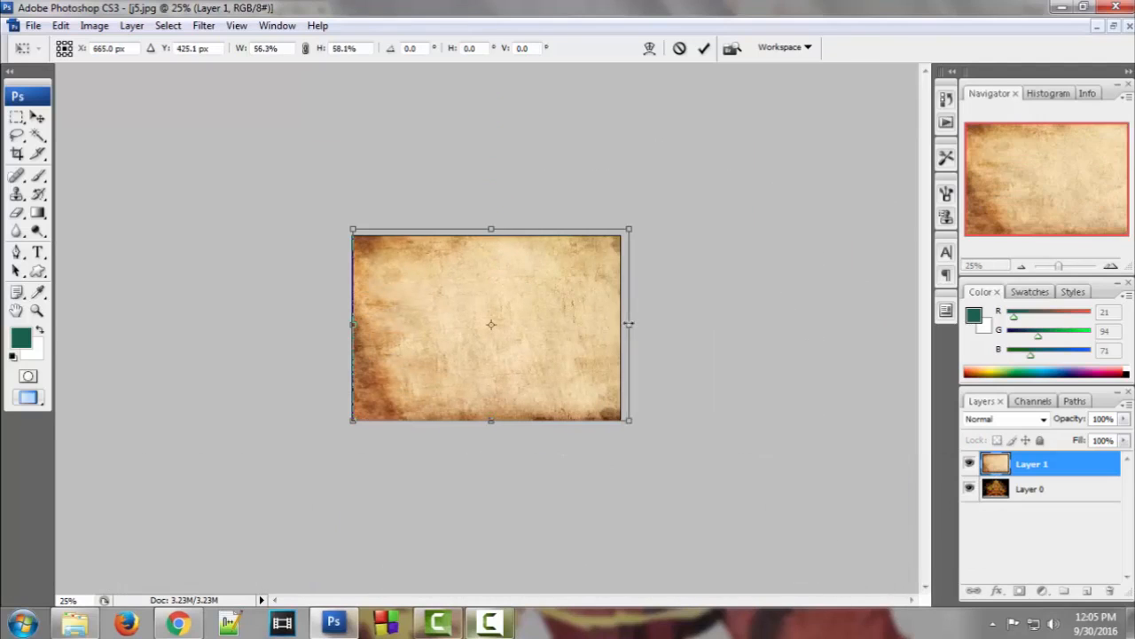
drag(629, 325, 621, 325)
drag(491, 227, 487, 232)
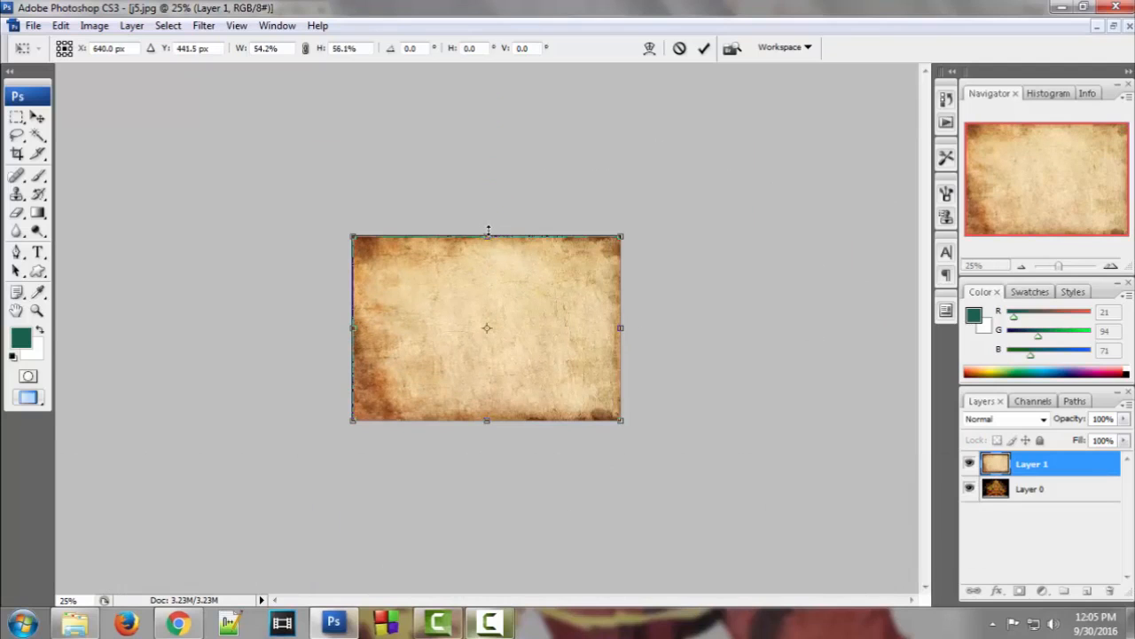
key(Return)
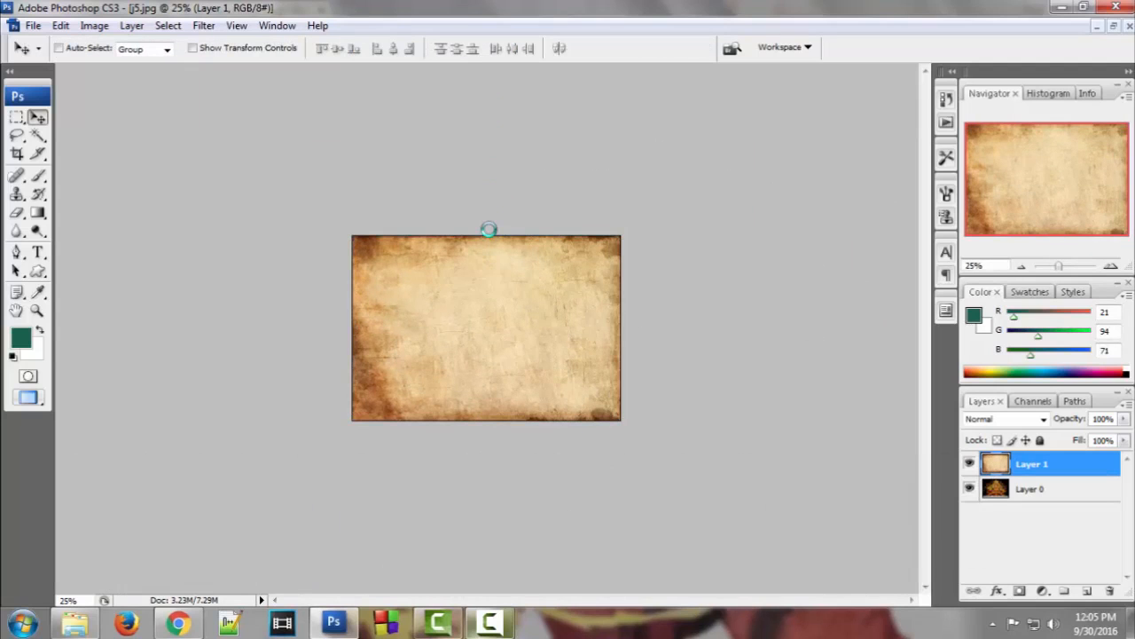
key(ctrl+plus)
key(ctrl+plus)
key(ctrl+plus)
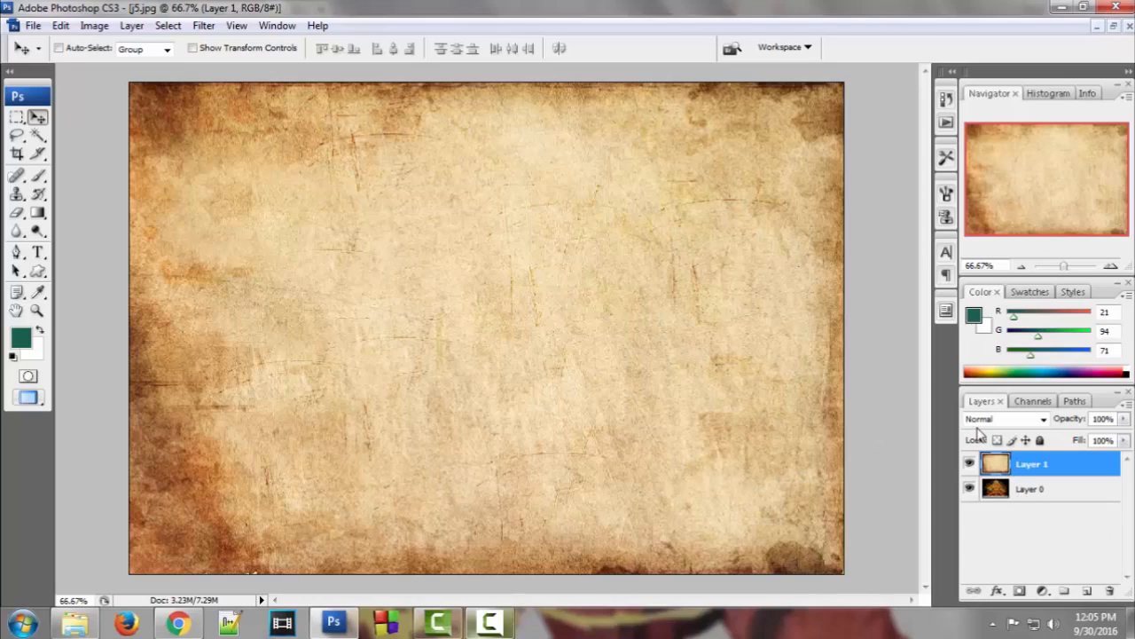
Choose the History Brush and select the 641 px splatter tip
click(38, 117)
click(40, 198)
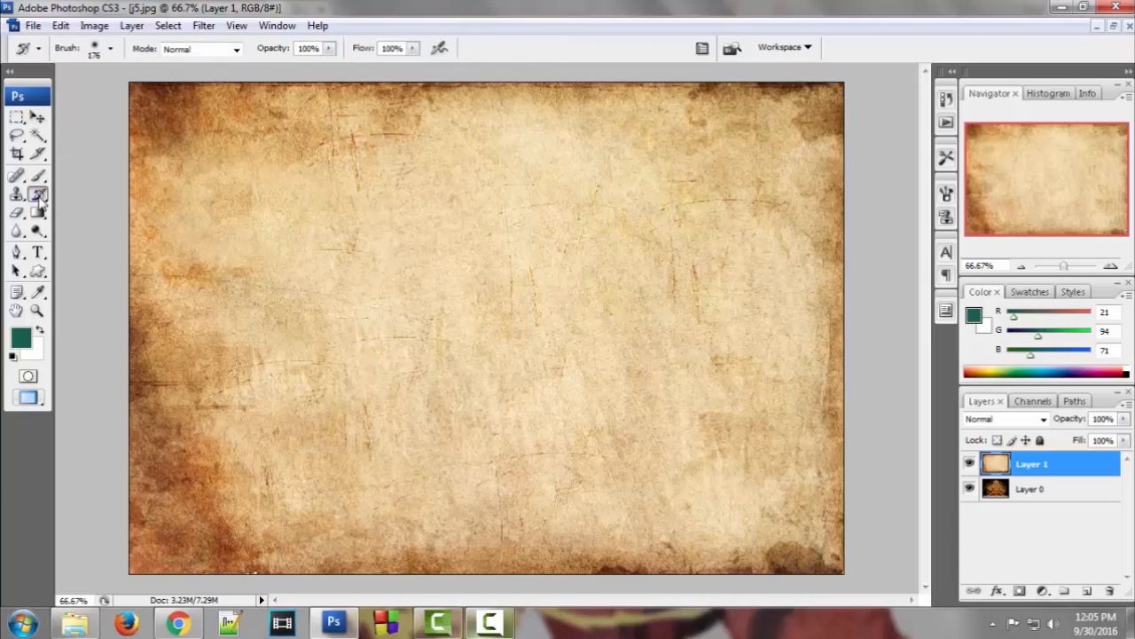
click(111, 49)
scroll(186, 255, down, 6)
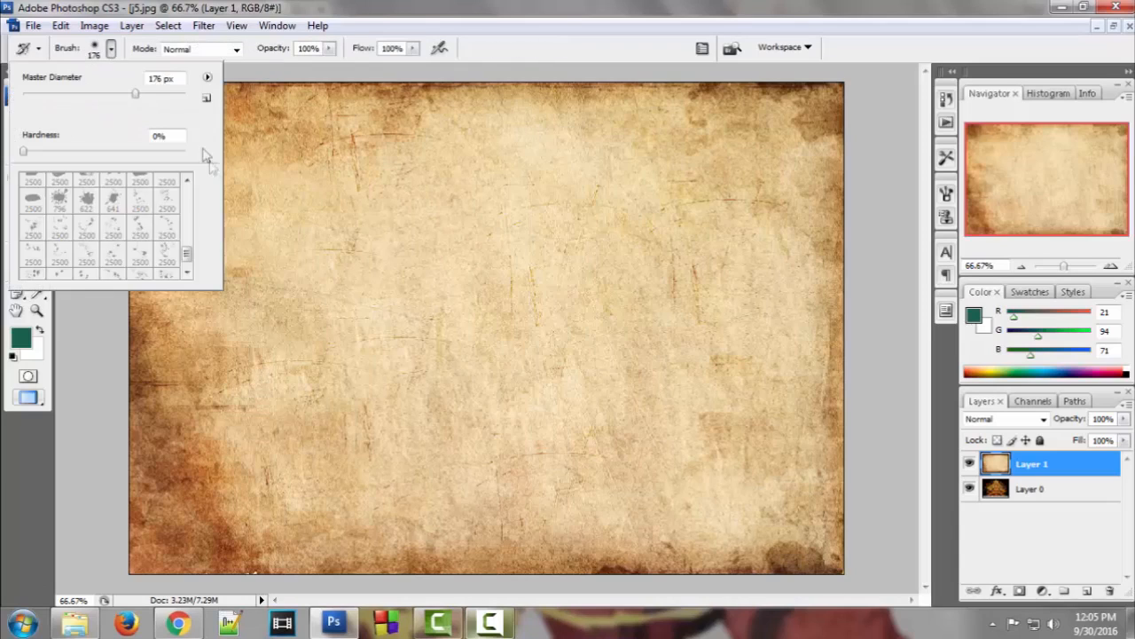
scroll(188, 258, up, 6)
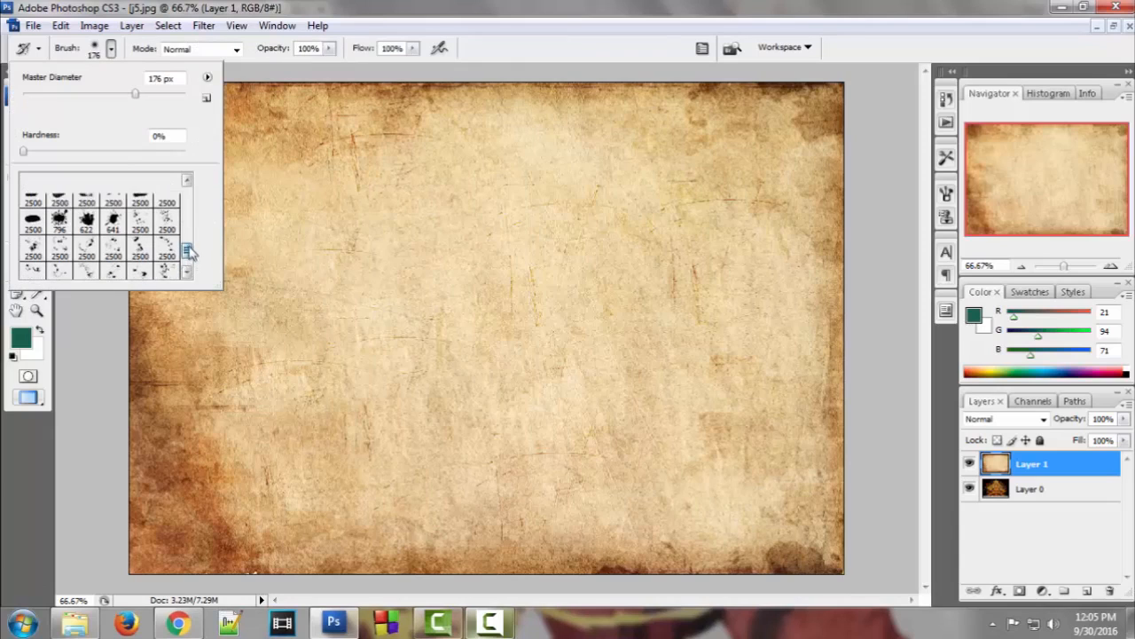
scroll(187, 256, down, 1)
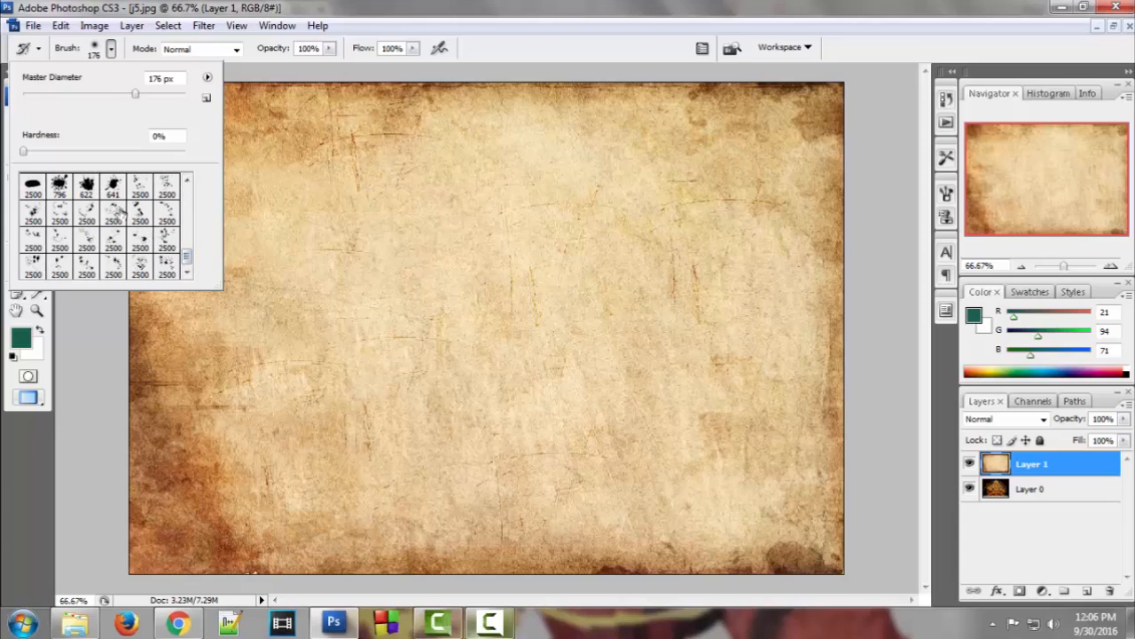
click(115, 186)
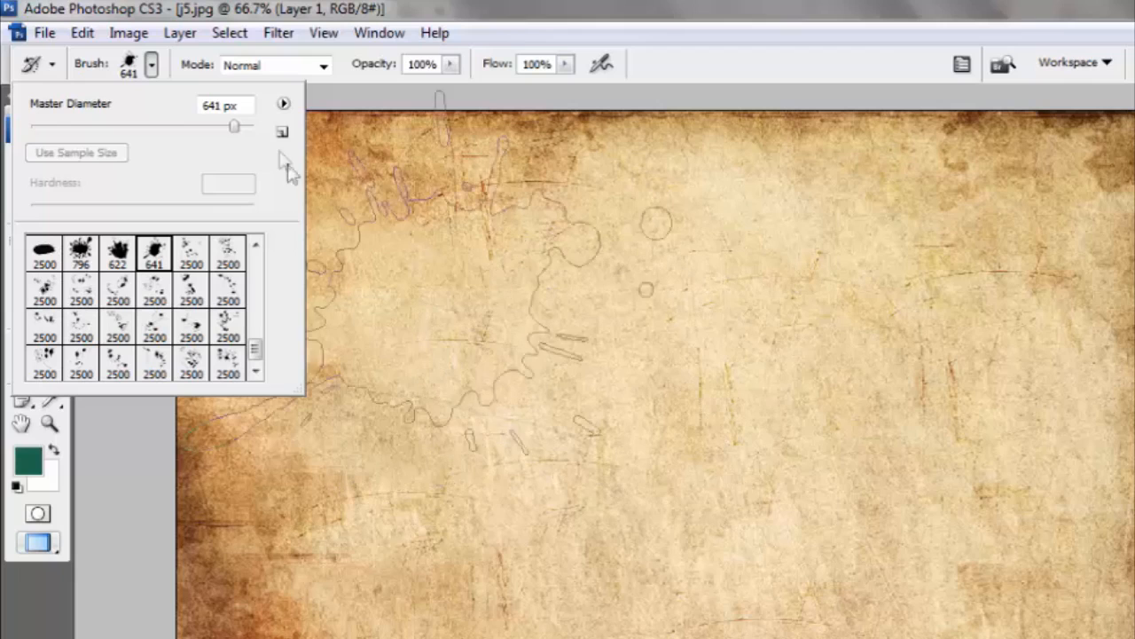
At 473 px, stamp splatters revealing the face, the area below-right and the crown
drag(173, 96, 171, 97)
drag(229, 131, 228, 132)
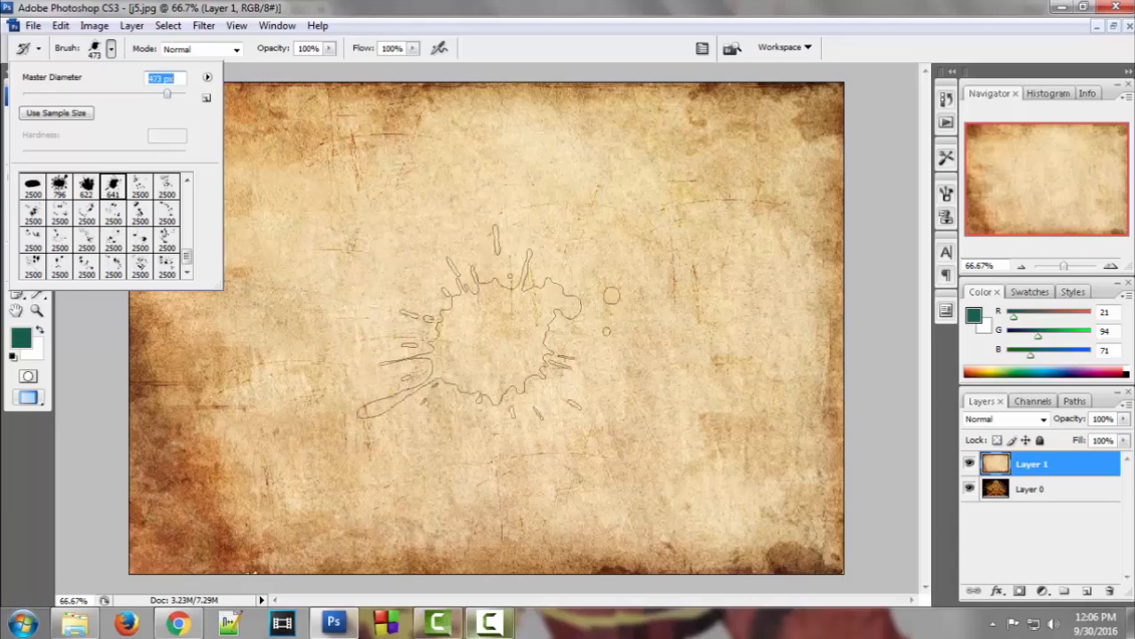
key(Return)
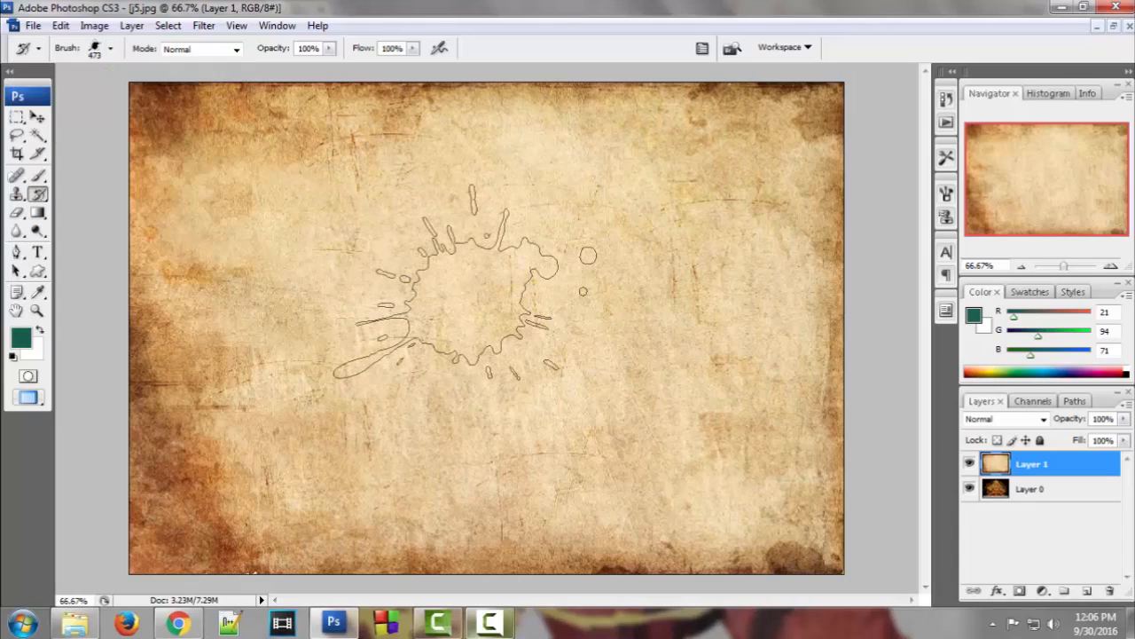
click(465, 282)
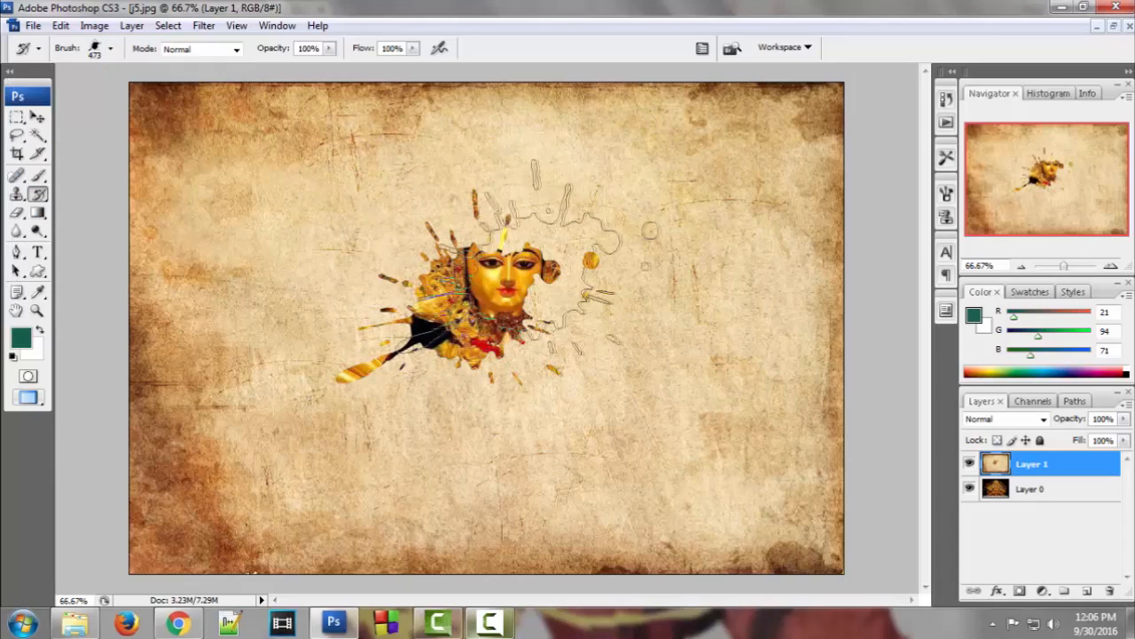
click(556, 372)
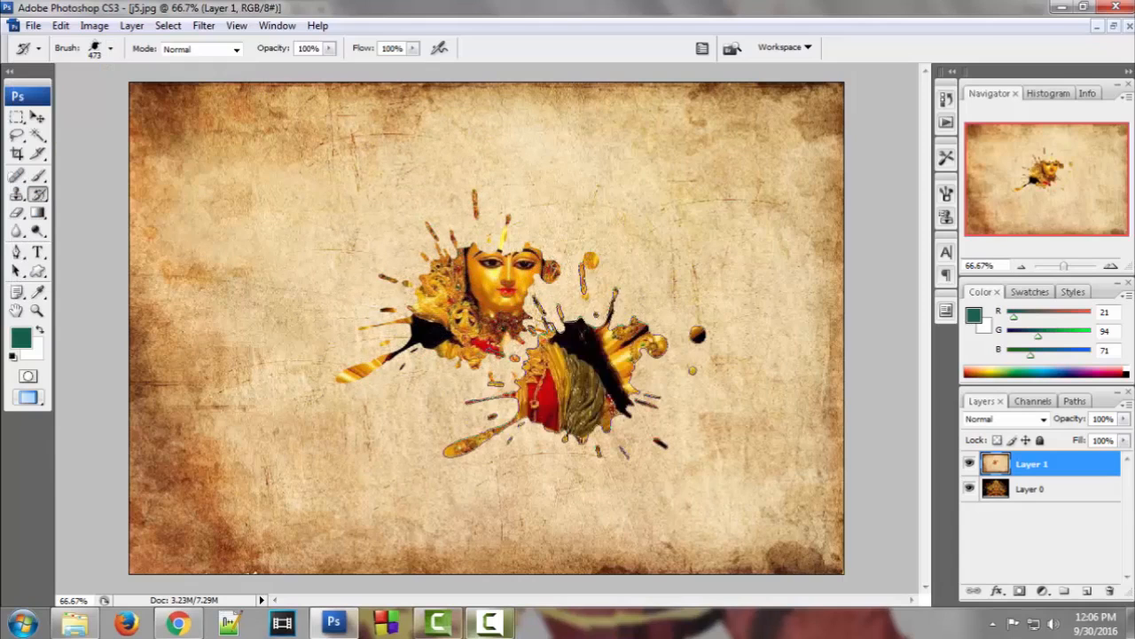
click(532, 200)
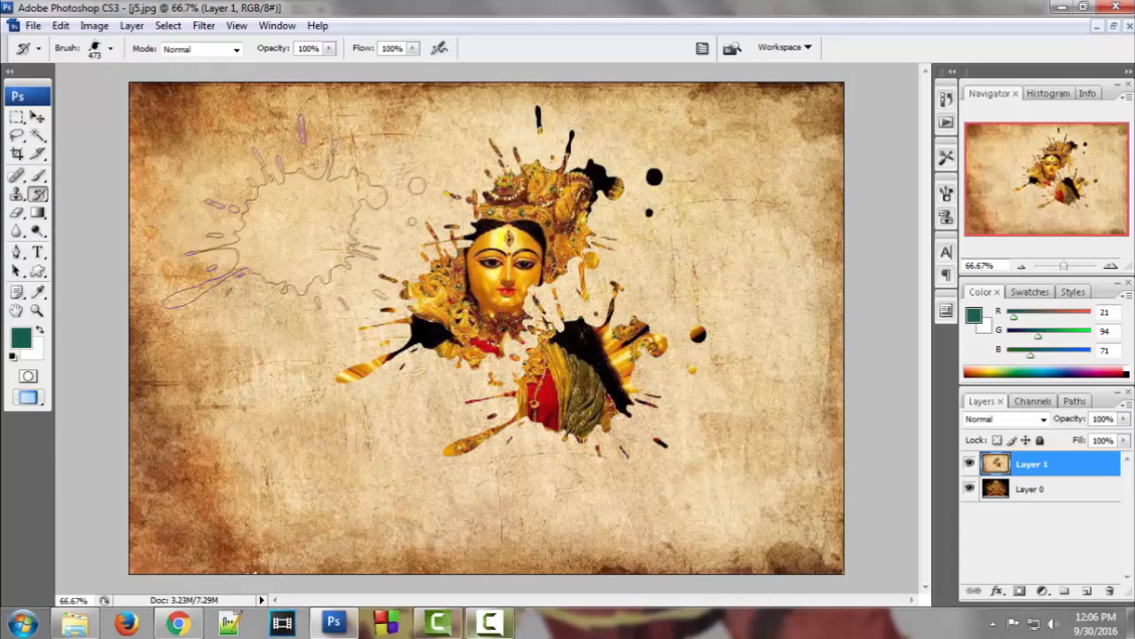
With the 2500 px tip shrunk to 195 px, reveal left of the crown and below the figure
click(110, 49)
scroll(196, 255, up, 3)
click(140, 227)
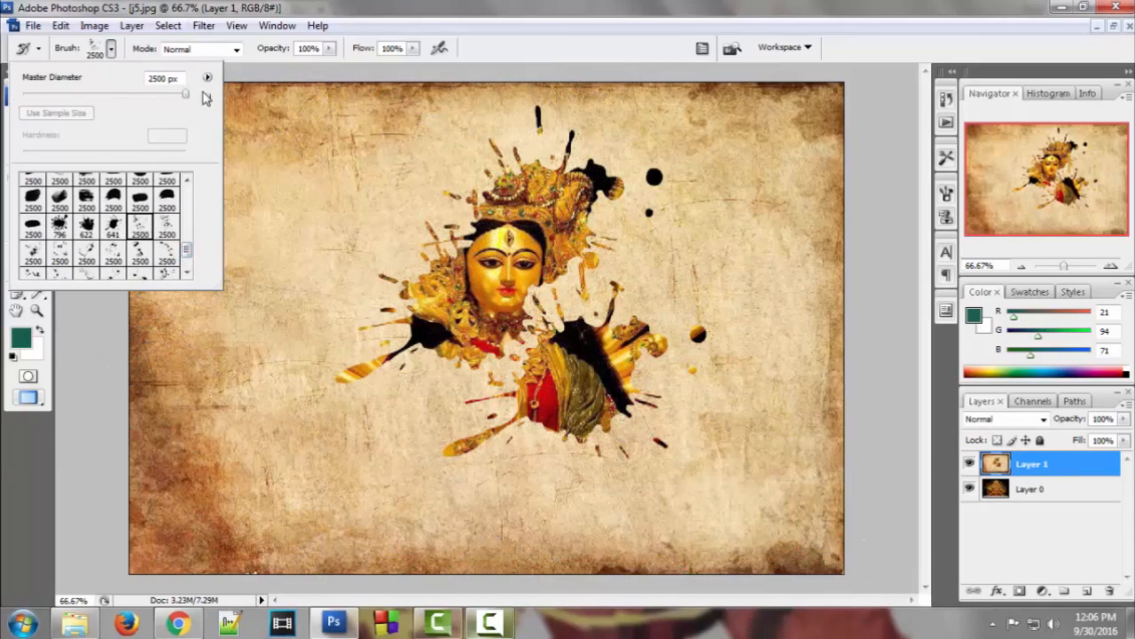
drag(177, 101, 154, 101)
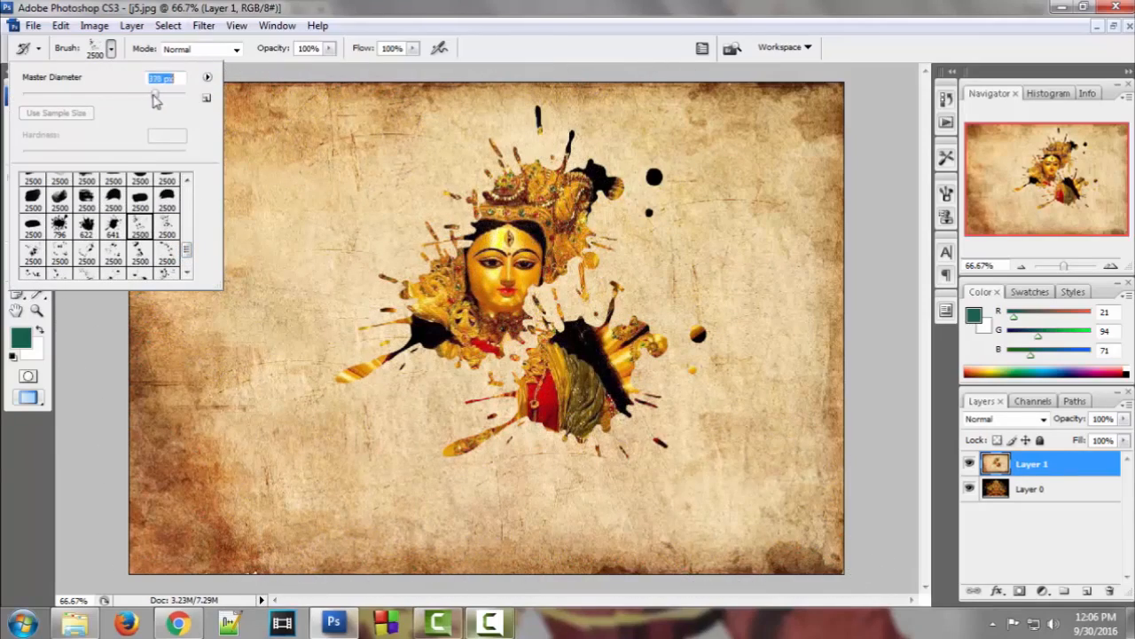
click(116, 48)
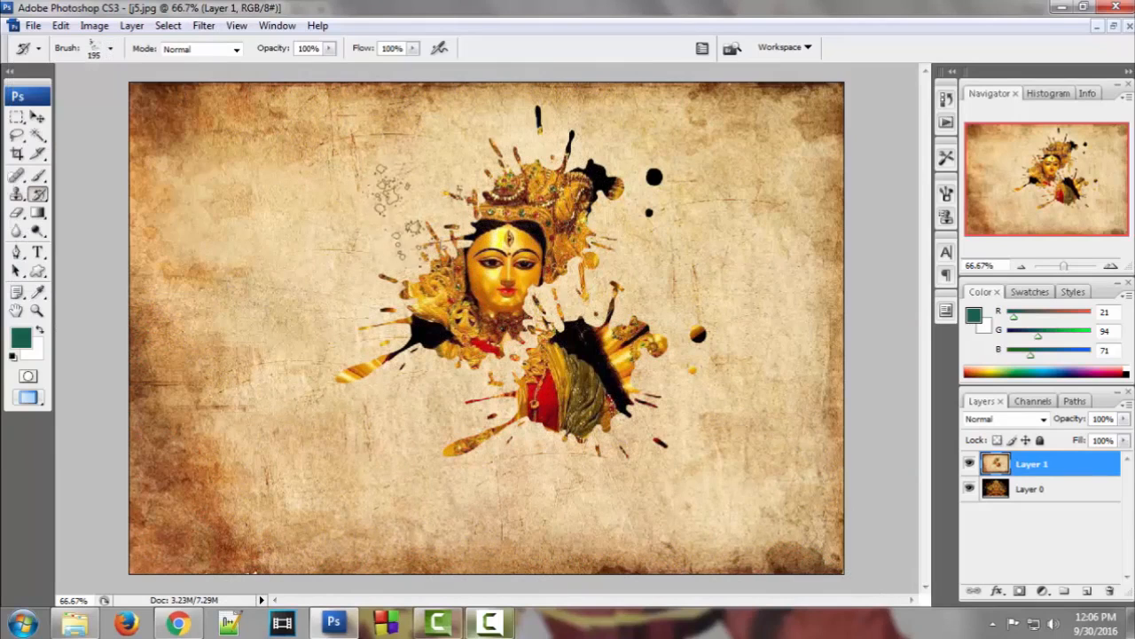
click(401, 200)
click(430, 394)
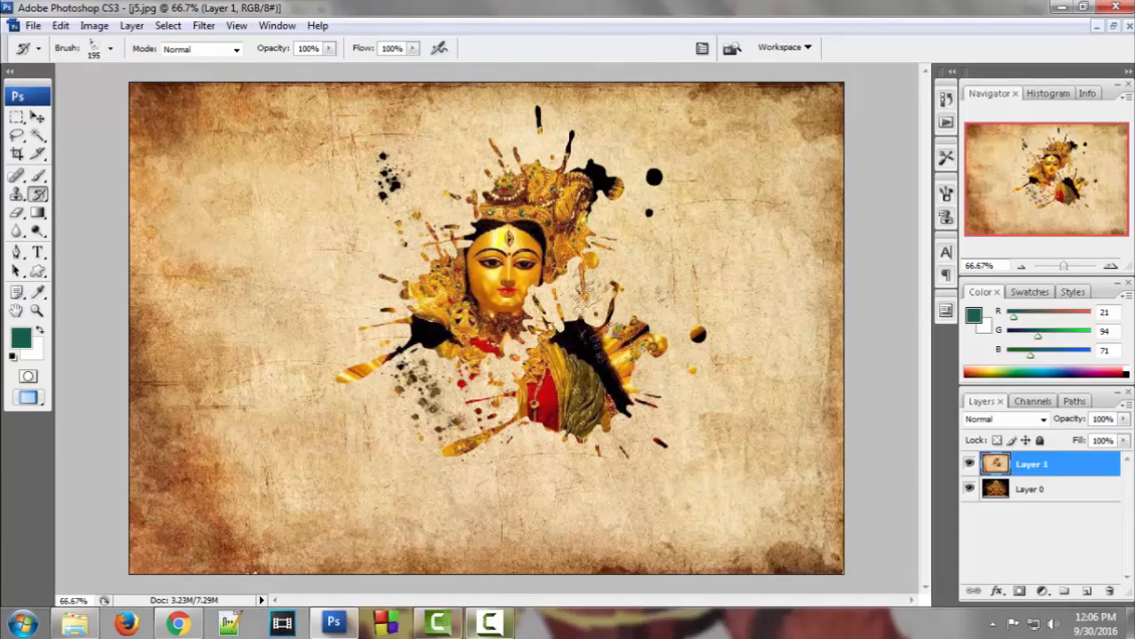
Paint the golden arms right of the face with a 391 px broad brush, redoing the stroke once
click(110, 49)
drag(187, 244, 188, 246)
click(140, 215)
drag(184, 94, 155, 94)
drag(647, 298, 581, 209)
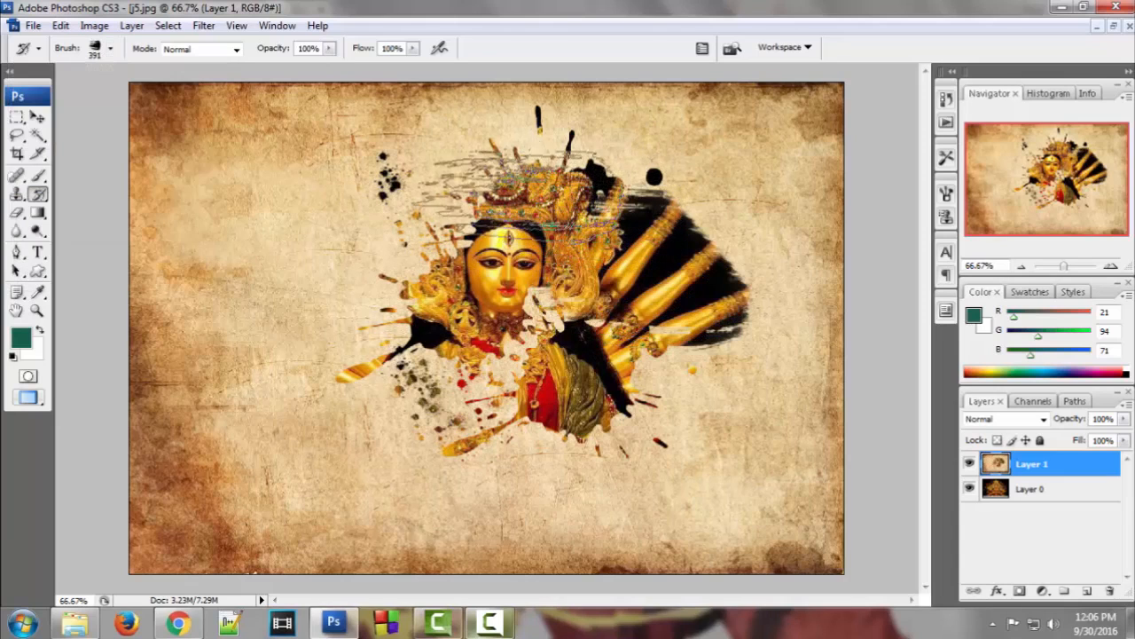
key(ctrl+z)
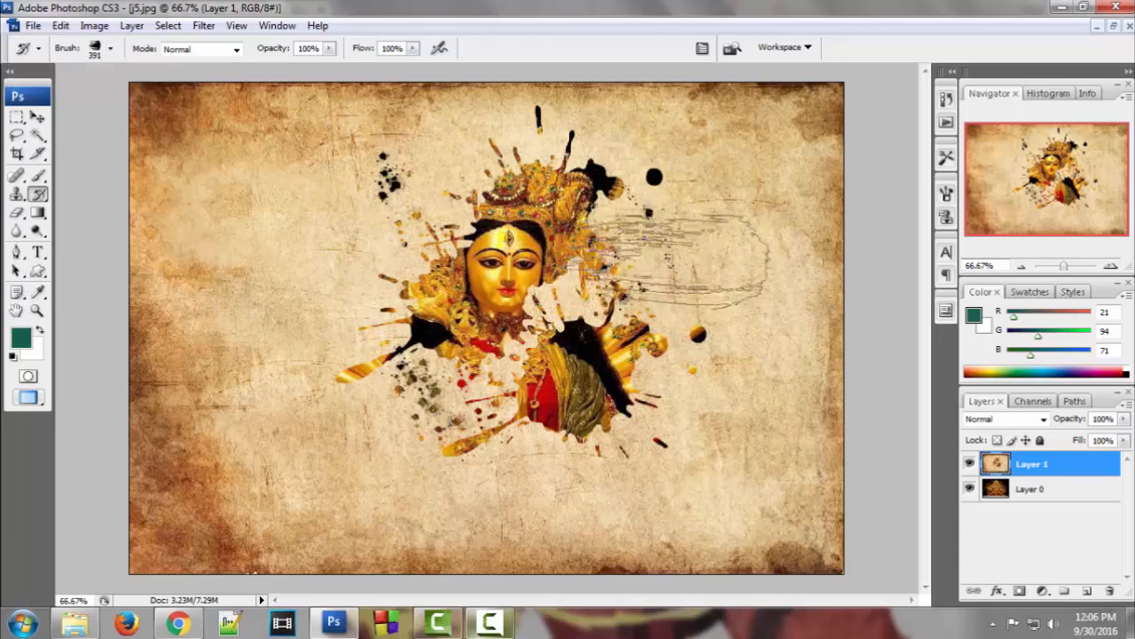
drag(671, 231, 641, 297)
Select a large 2500 px brush tip
click(110, 49)
drag(187, 193, 198, 239)
click(167, 190)
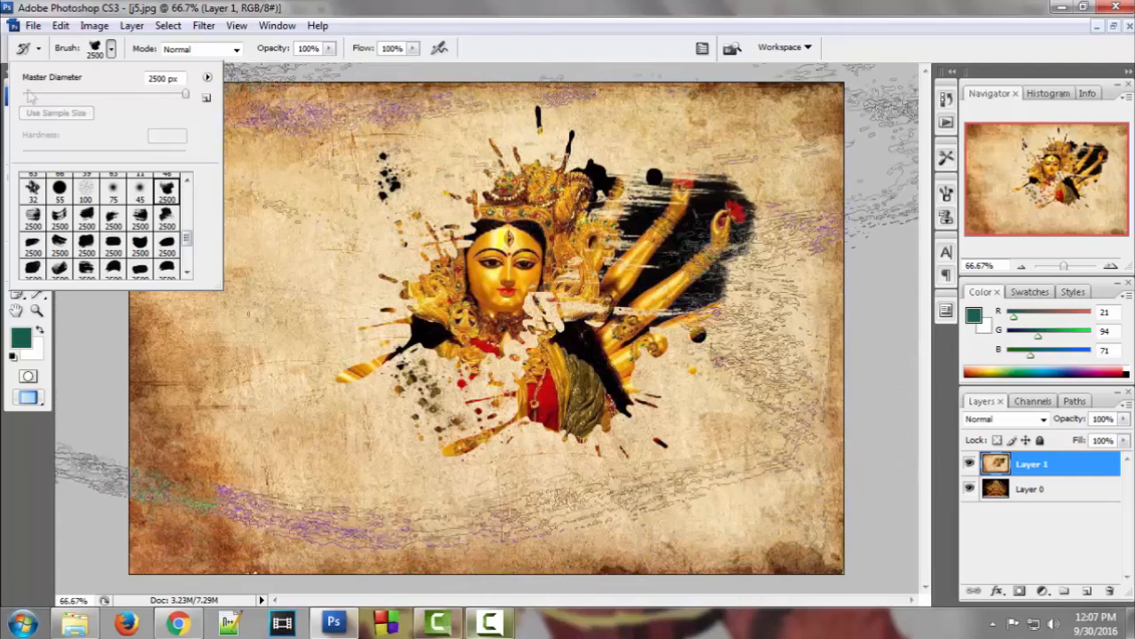
At 422 px, reveal the arms left of the face and the figure below it
drag(180, 93, 164, 93)
click(384, 238)
click(412, 401)
With a 2500 px tip at 463 px, reveal above the head, left side, lower right and crown
click(110, 48)
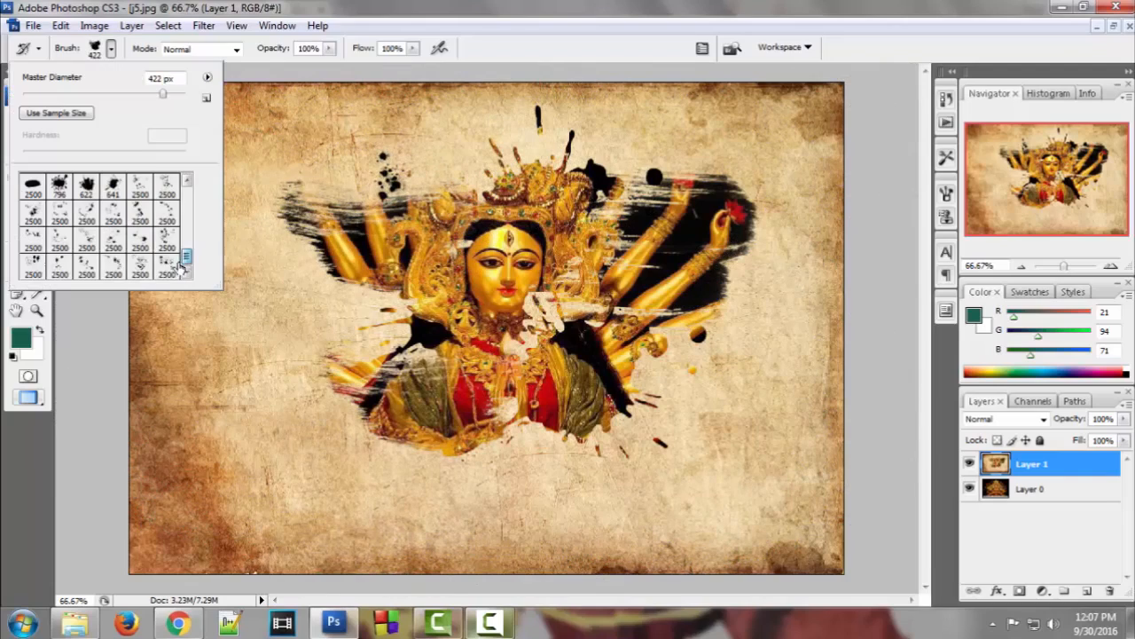
click(33, 266)
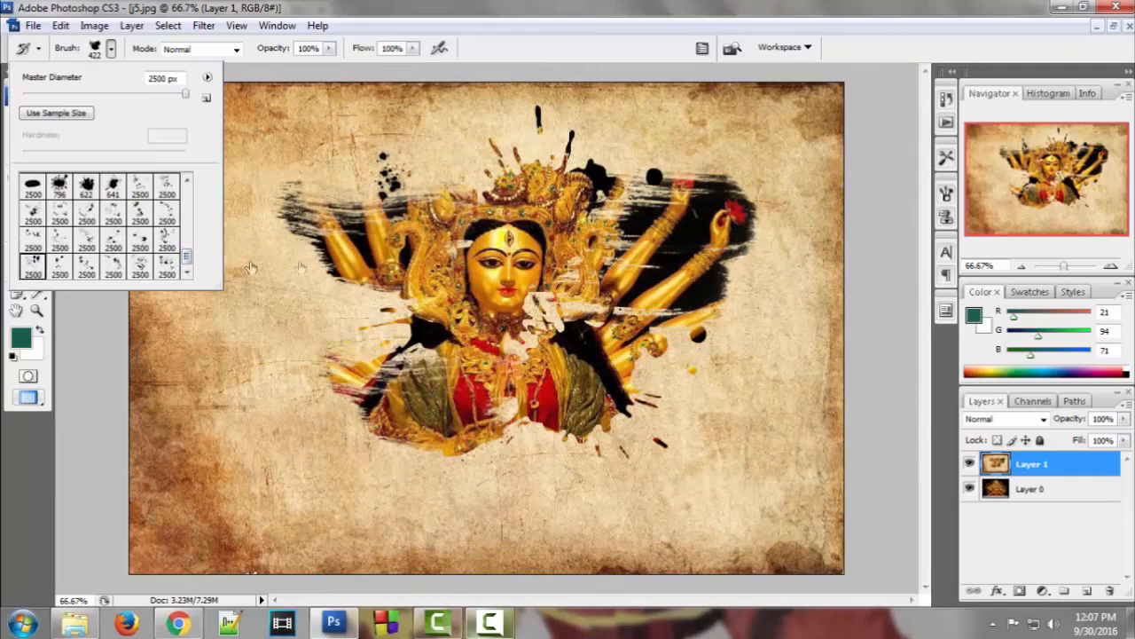
drag(185, 93, 166, 94)
click(434, 181)
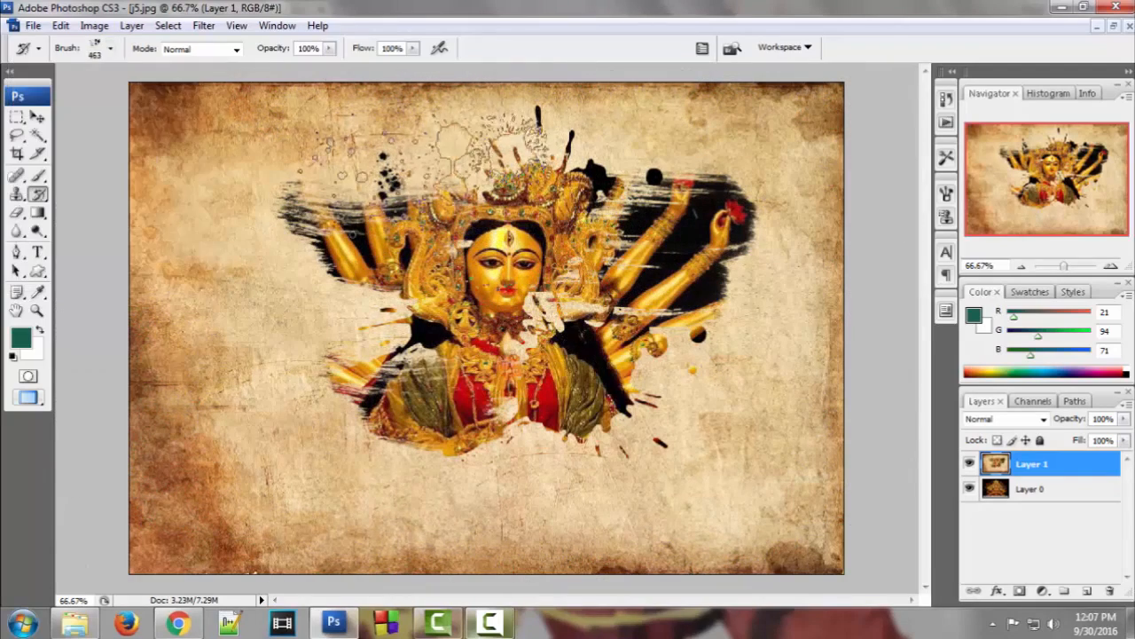
click(471, 501)
click(315, 346)
click(627, 401)
drag(438, 147, 395, 181)
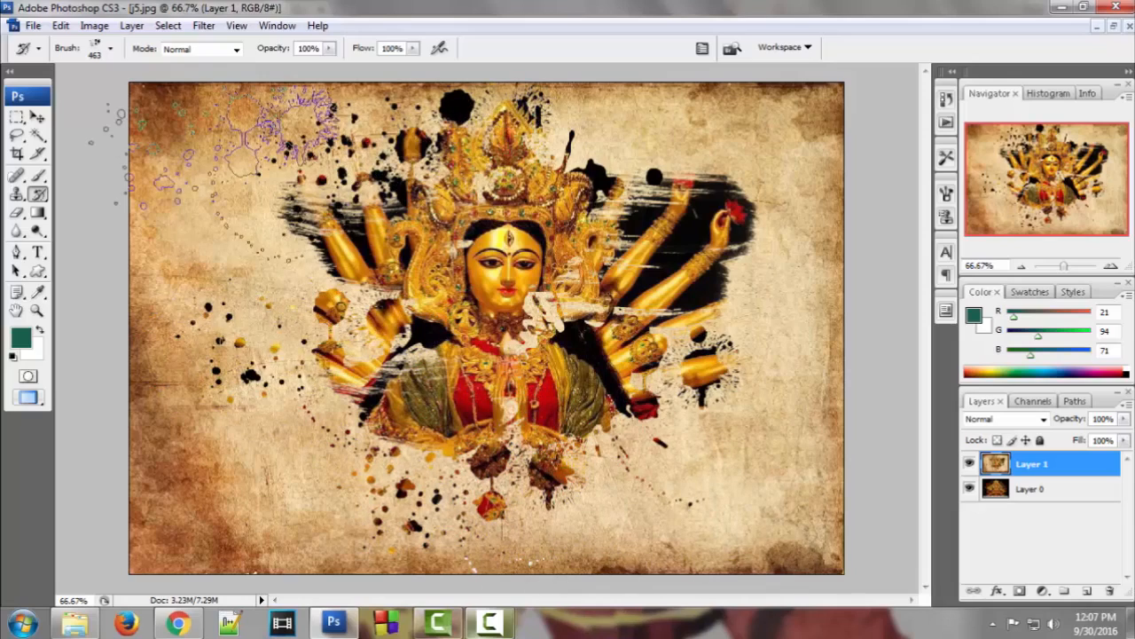
Using a 442 px splatter brush, reveal the lower hands and skirt at centre and left
click(111, 55)
click(58, 186)
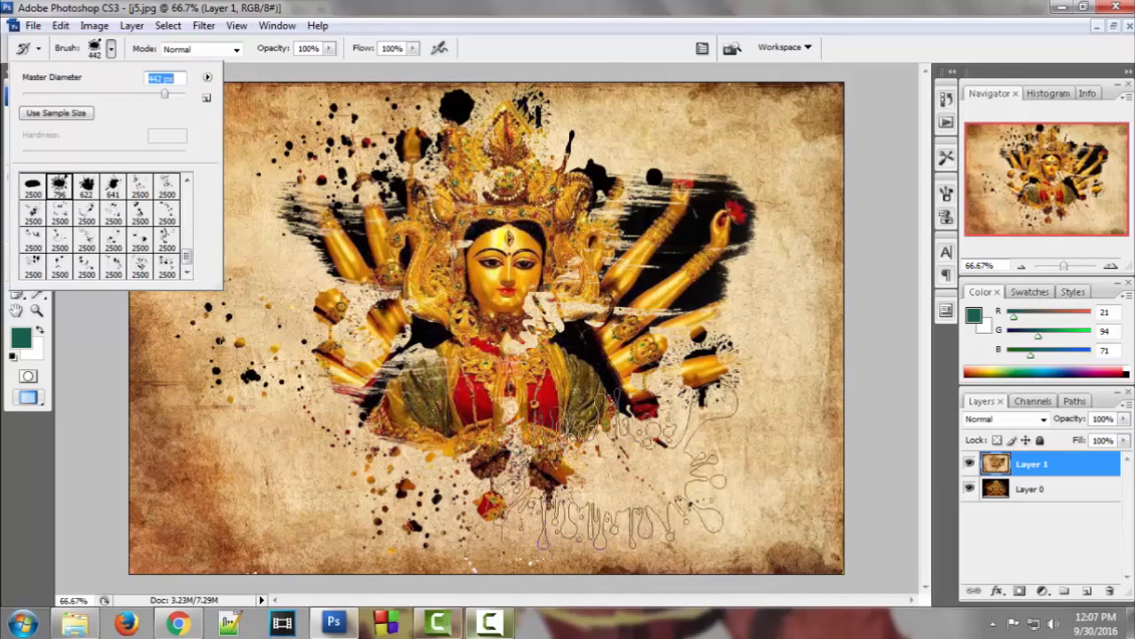
click(592, 486)
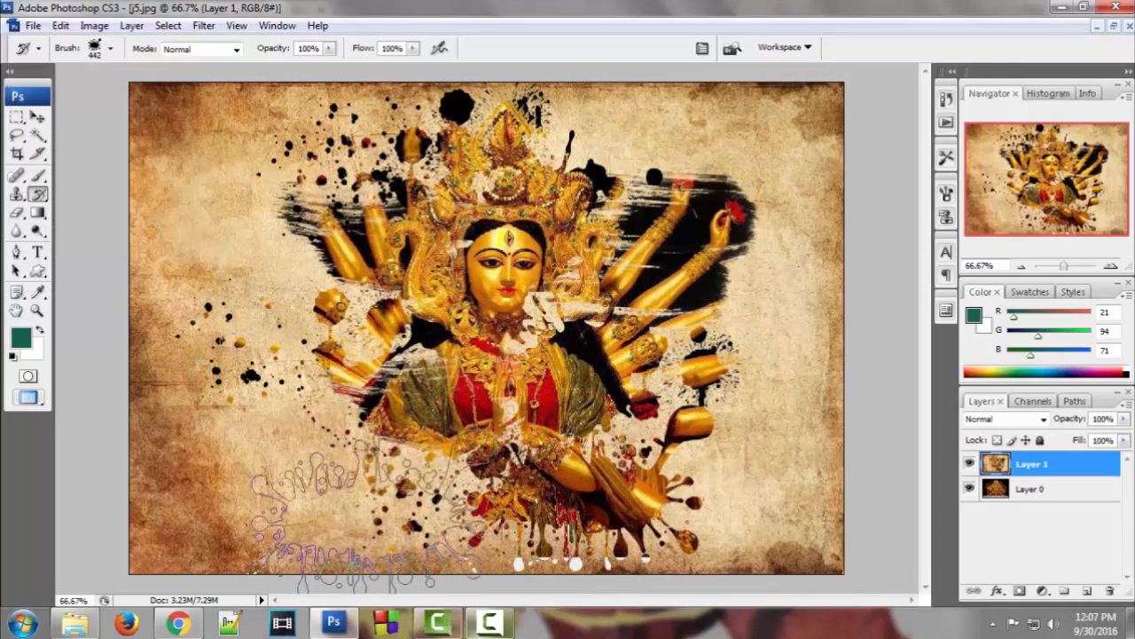
click(381, 492)
Resize the brush to about 123 px, then use a 2500 px tip to stamp more splatters
click(111, 48)
mouse_move(141, 97)
mouse_down()
mouse_move(166, 98)
mouse_move(114, 97)
mouse_up()
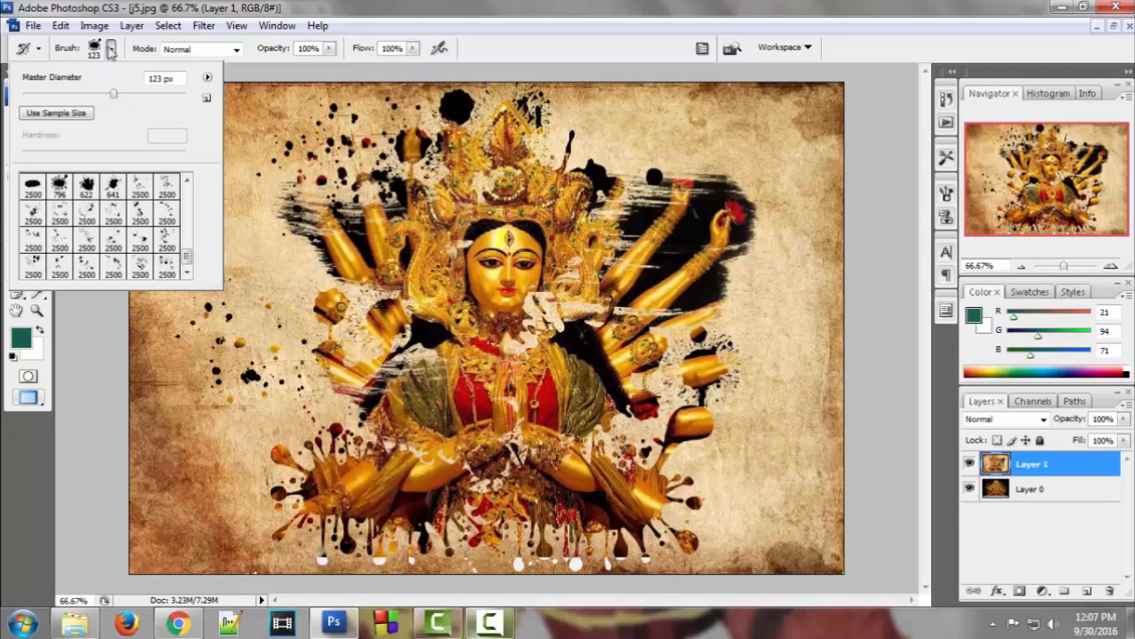
click(111, 48)
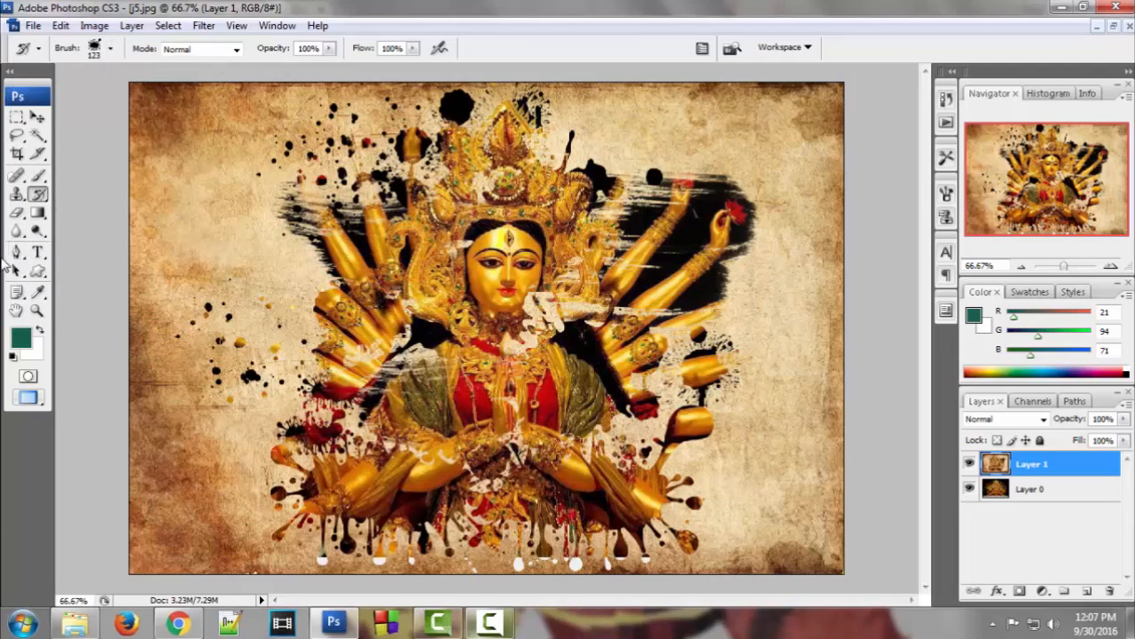
click(110, 49)
click(167, 213)
drag(185, 94, 179, 94)
click(666, 204)
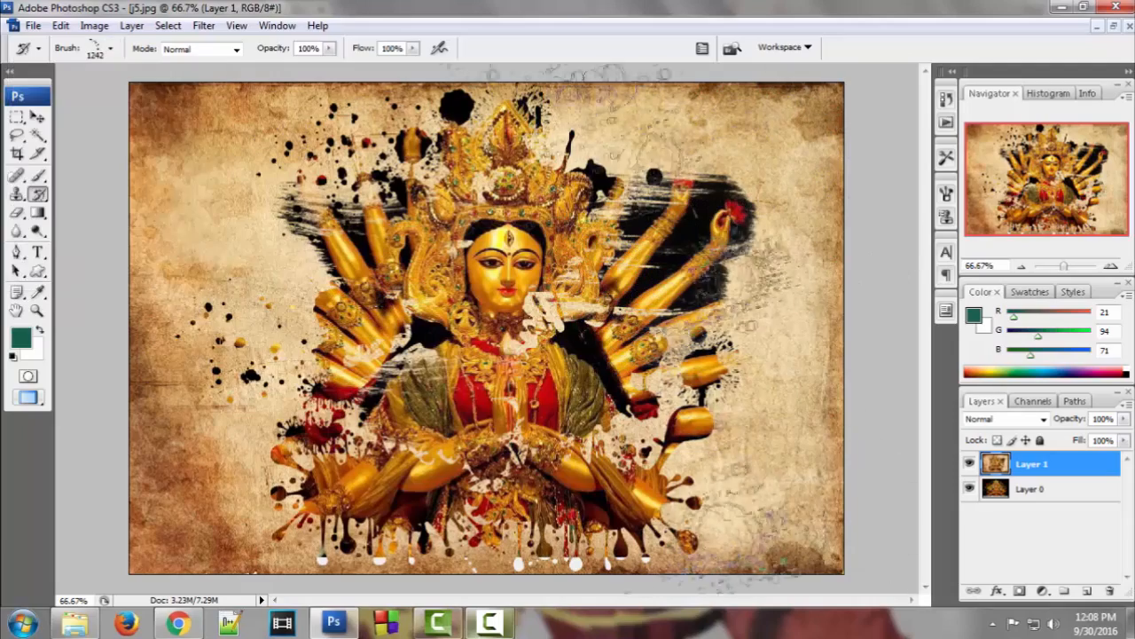
click(719, 497)
click(275, 217)
Try a 2500 px tip at 463 px, then a 796 px splatter, shrinking it to 288 px
click(111, 49)
drag(187, 256, 187, 241)
click(168, 203)
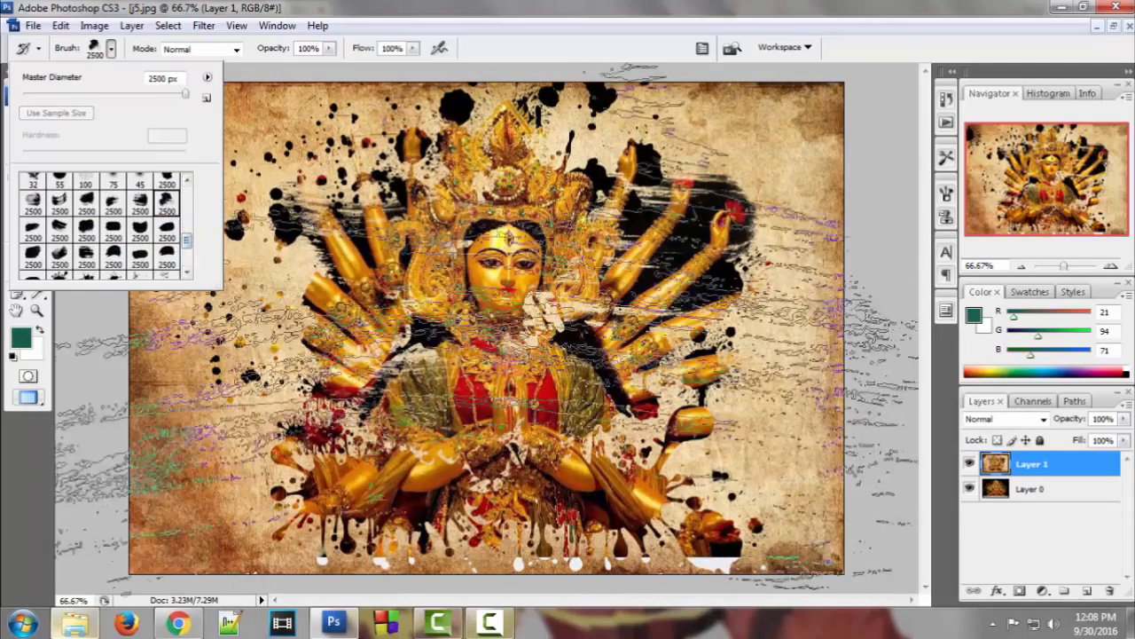
drag(185, 94, 165, 94)
click(111, 50)
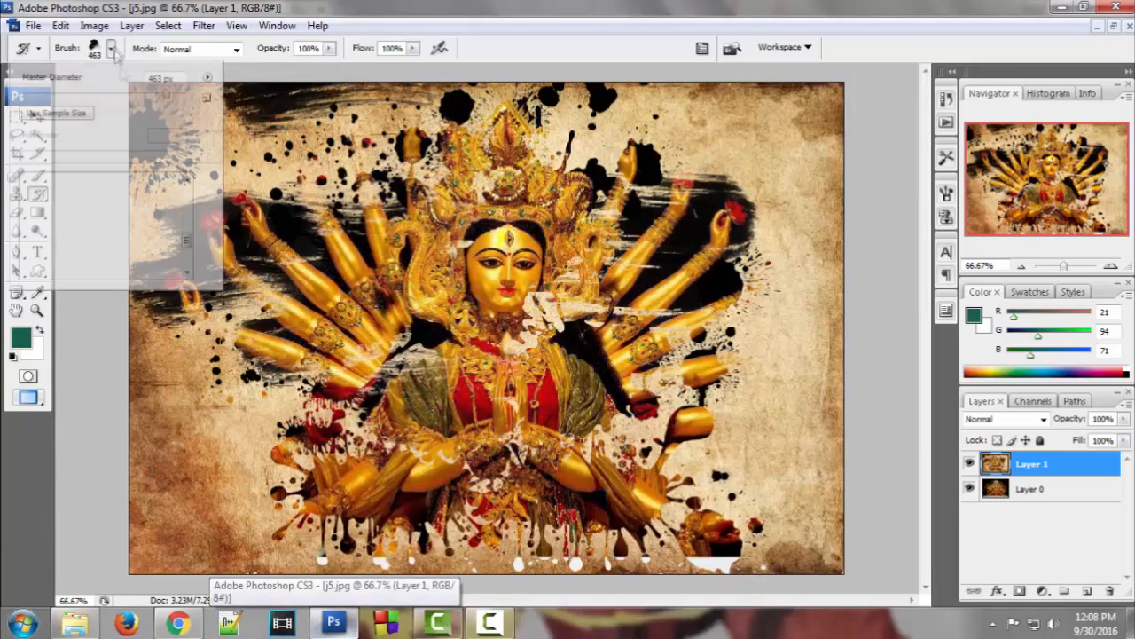
drag(189, 244, 188, 256)
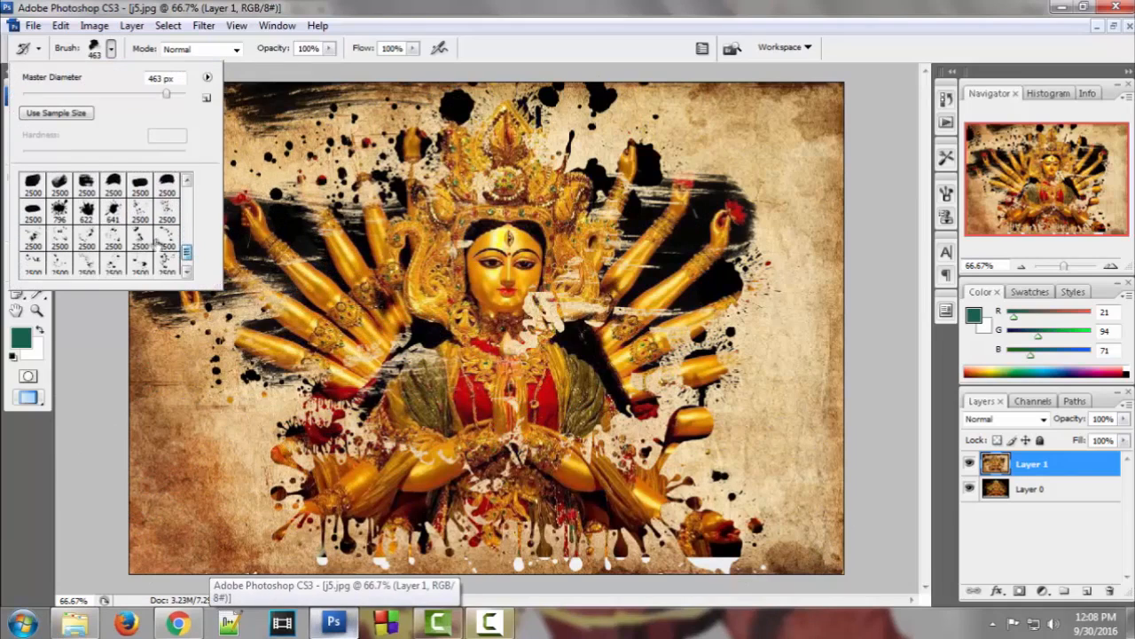
click(59, 213)
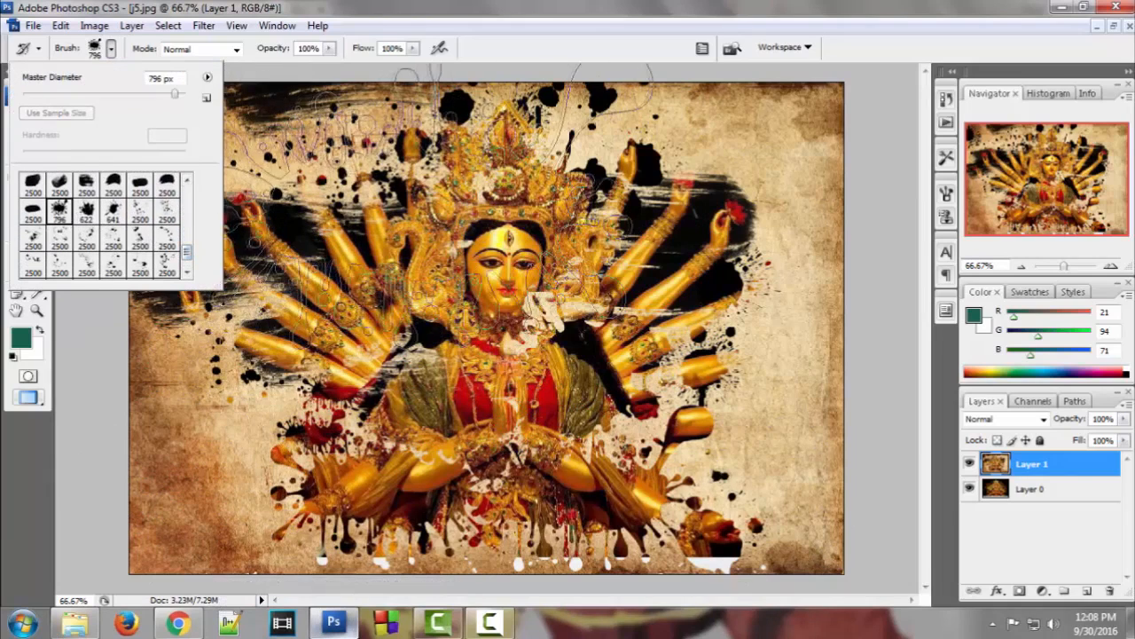
click(32, 238)
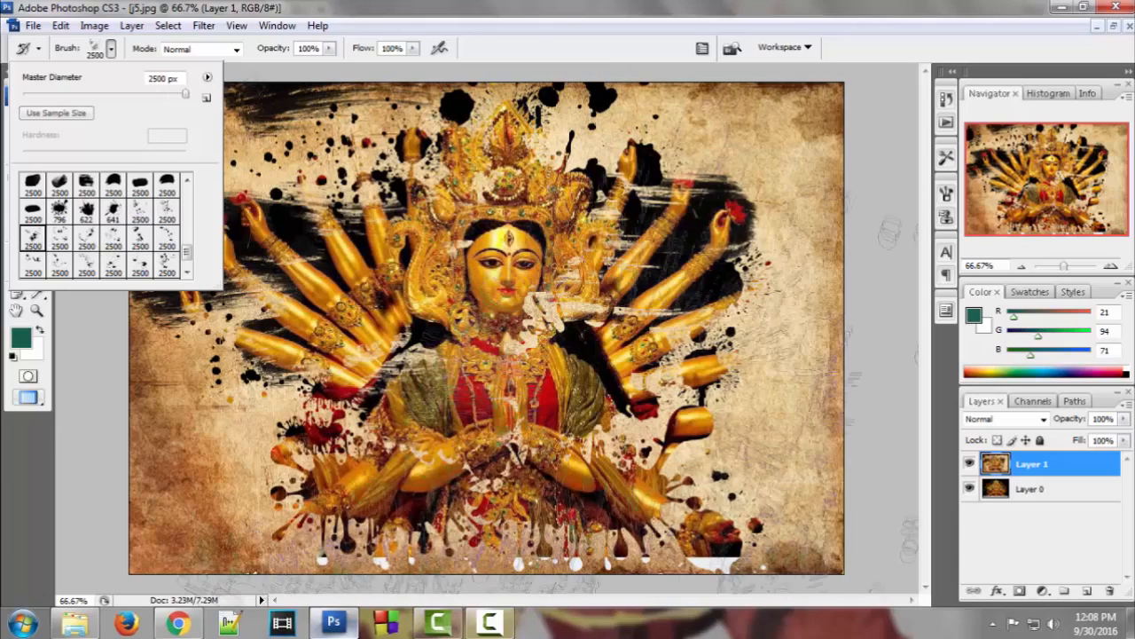
drag(164, 104, 152, 98)
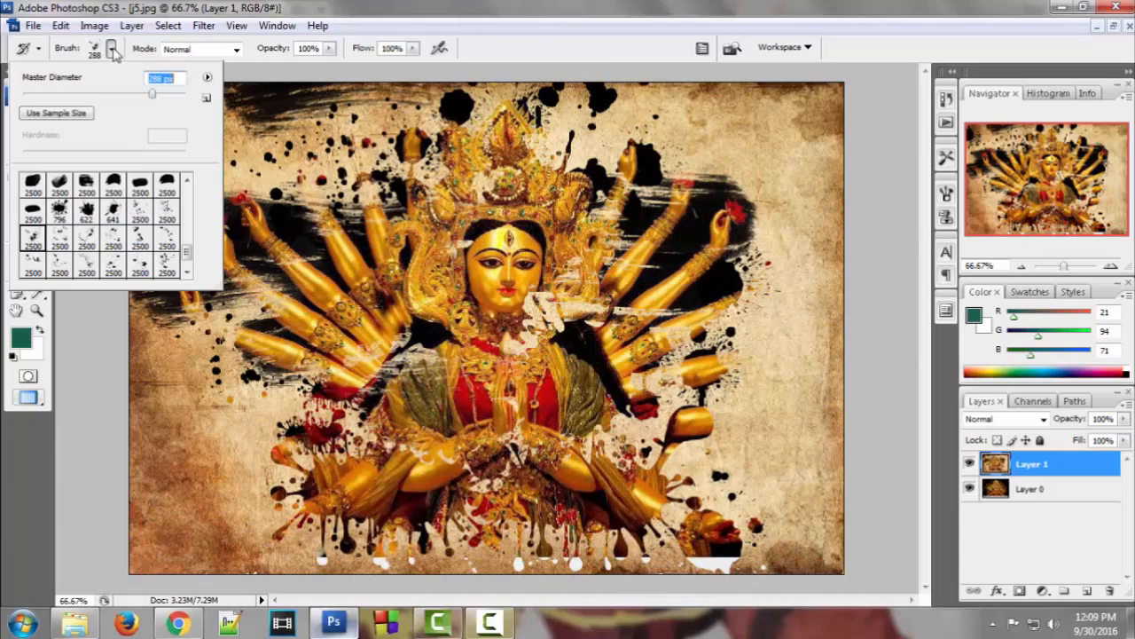
Stamp splatter strokes on Layer 1 around the corners and edges, undoing the last one
click(112, 50)
mouse_move(257, 444)
mouse_down()
mouse_move(266, 544)
mouse_move(430, 548)
mouse_move(372, 523)
mouse_up()
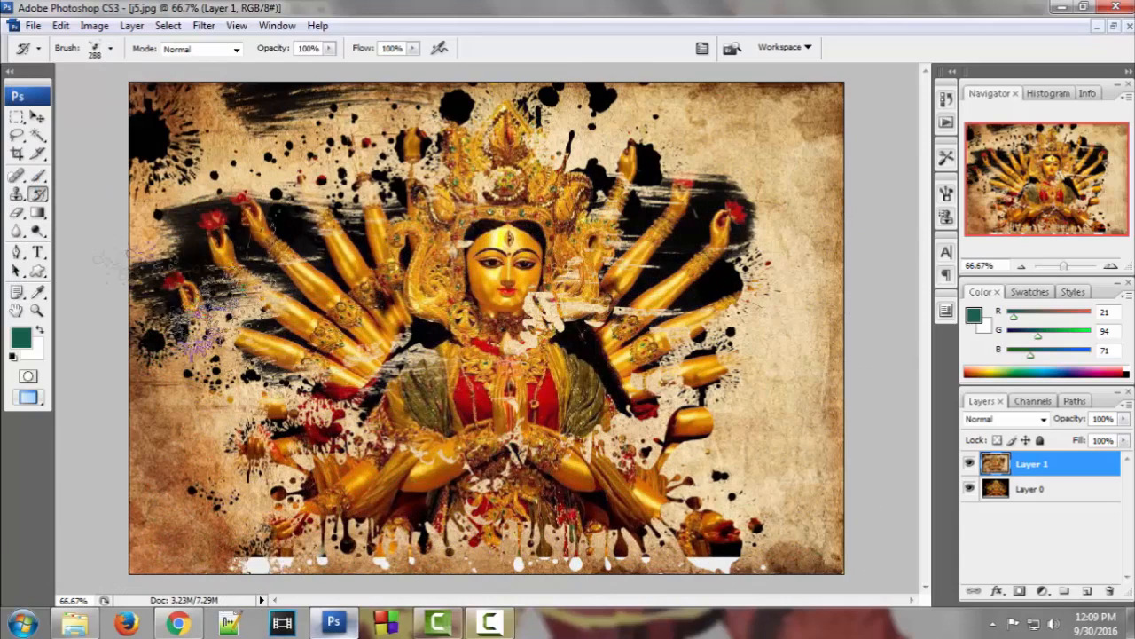
click(795, 132)
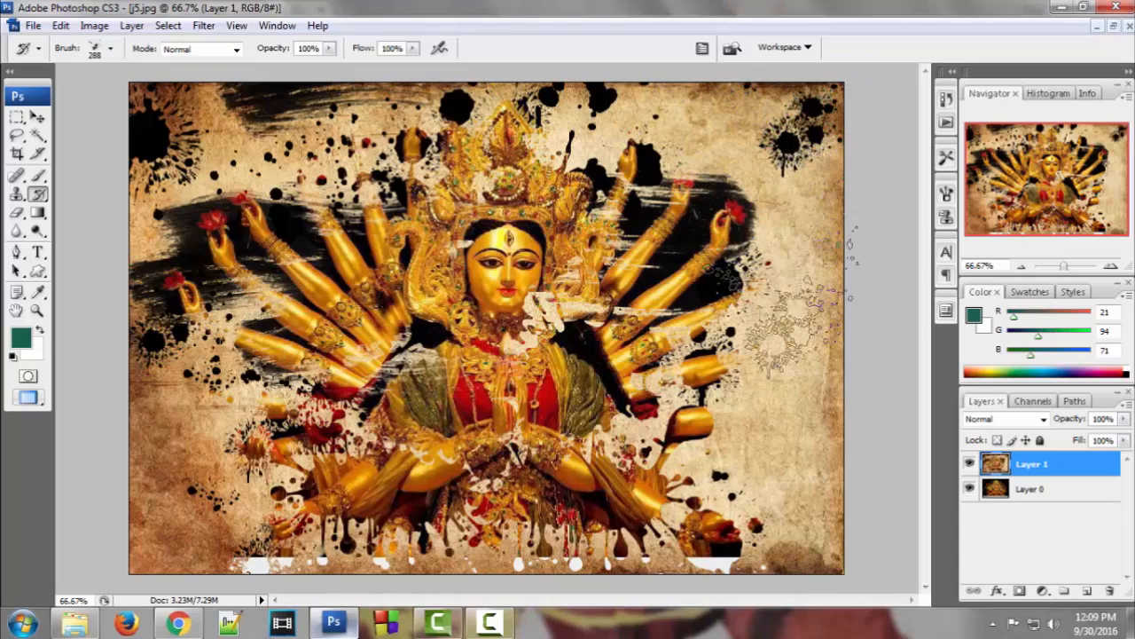
click(679, 412)
click(364, 142)
click(696, 125)
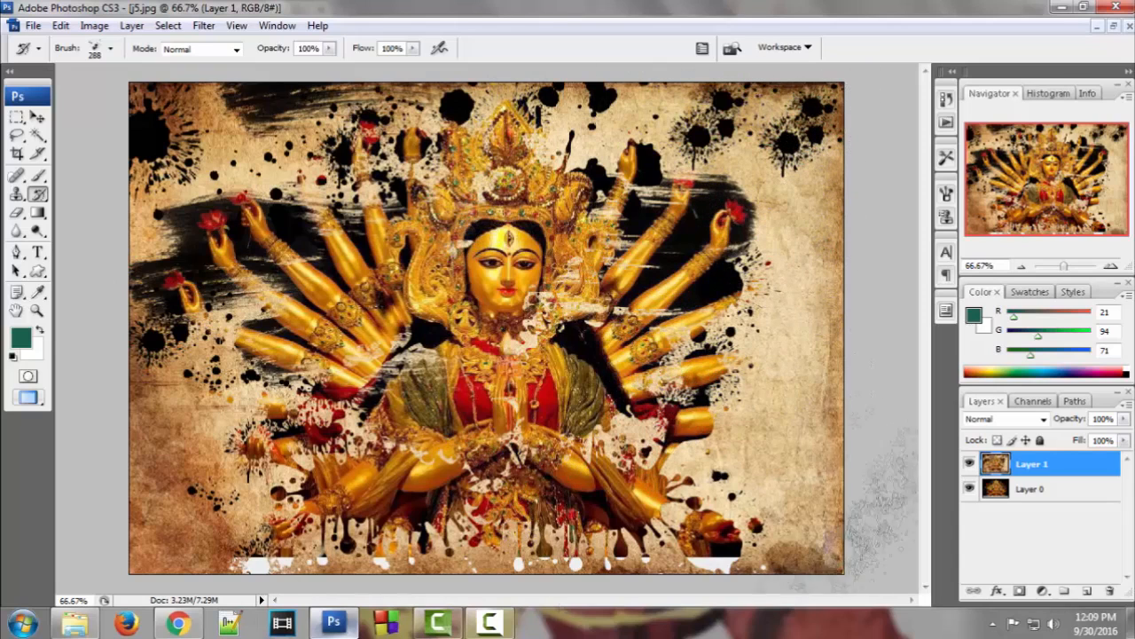
click(179, 542)
drag(764, 437, 785, 509)
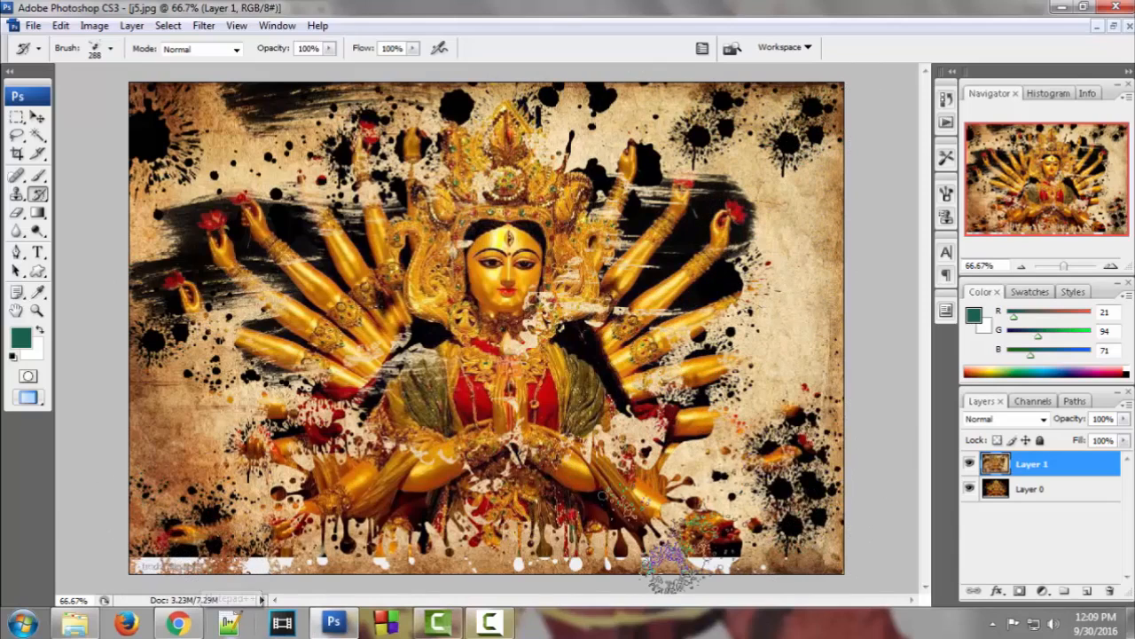
key(ctrl+z)
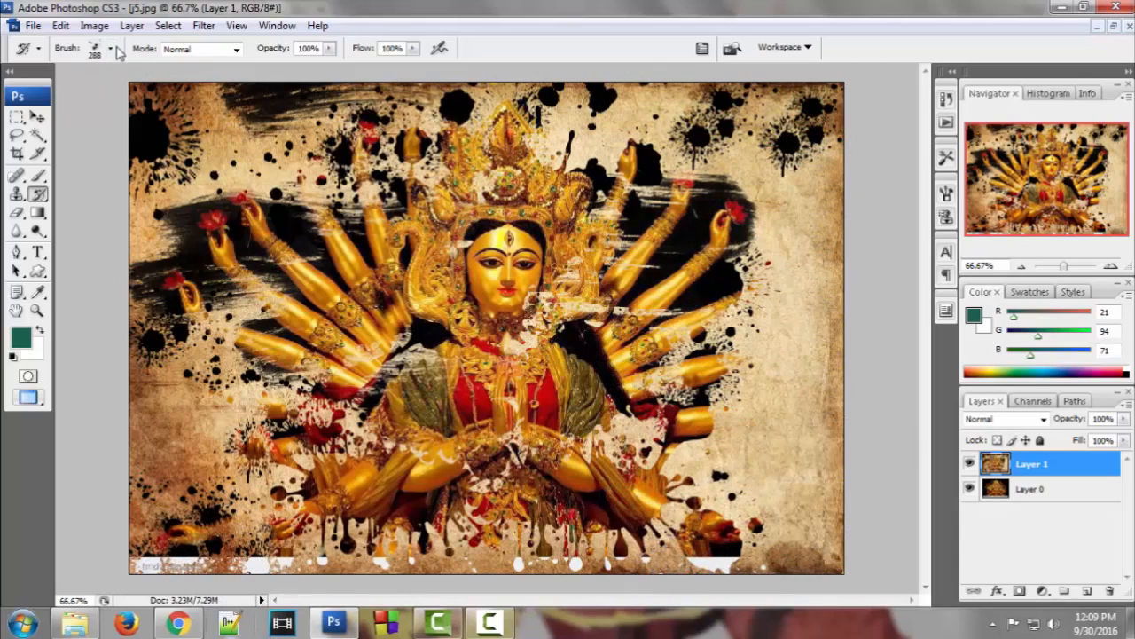
Switch to the 2500 px splatter brush and stamp black splatter spots along the lower-left edge
click(110, 49)
drag(187, 188, 188, 264)
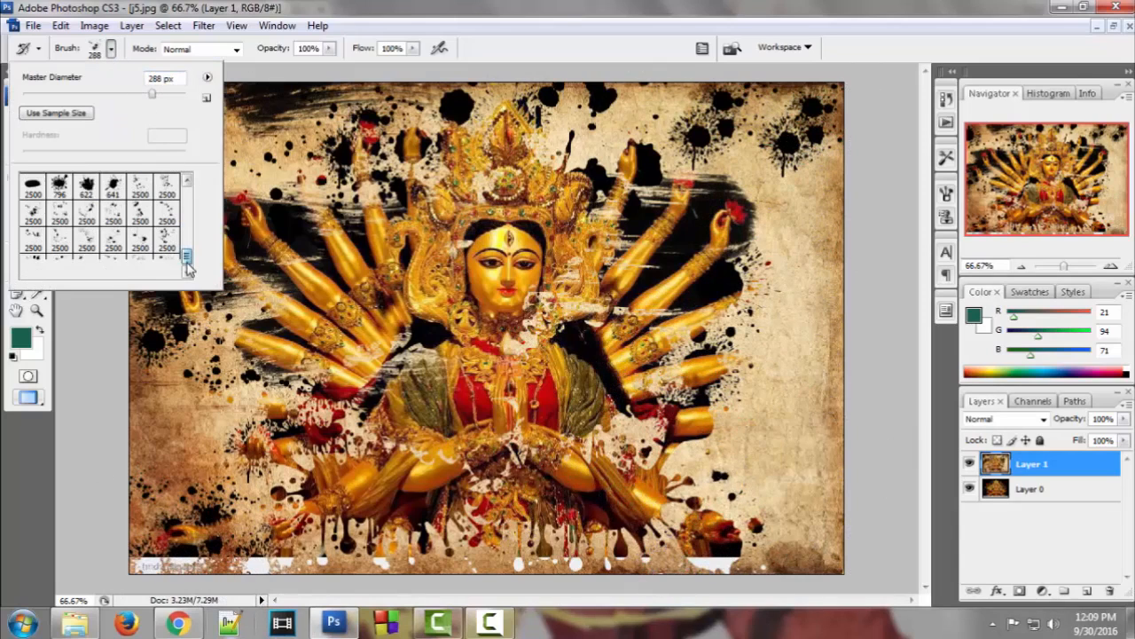
click(33, 264)
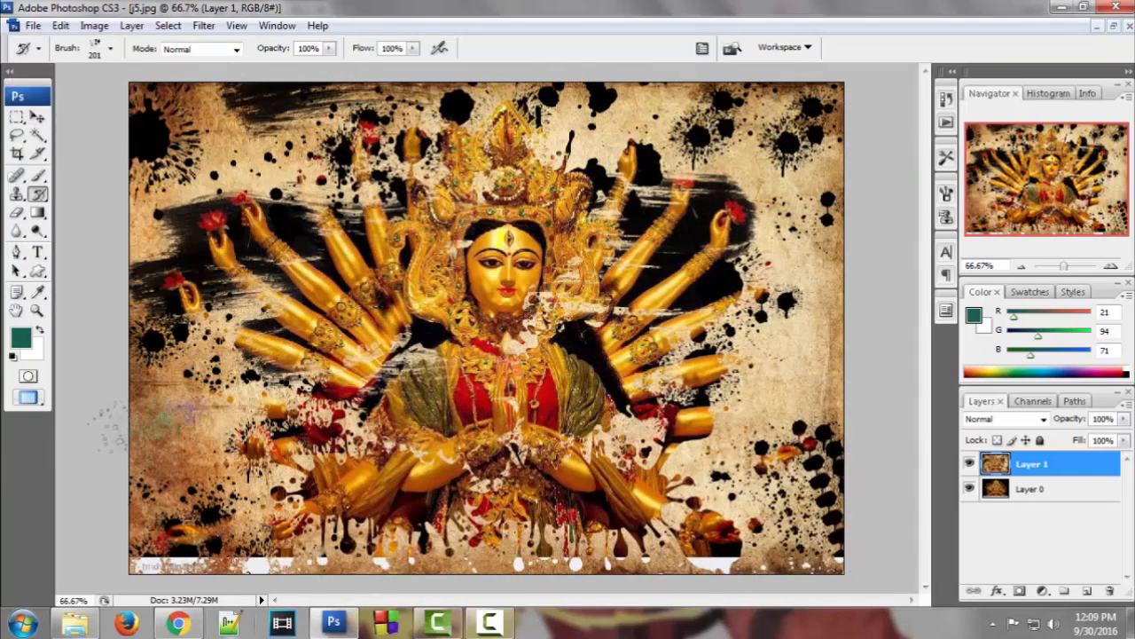
click(151, 426)
click(132, 501)
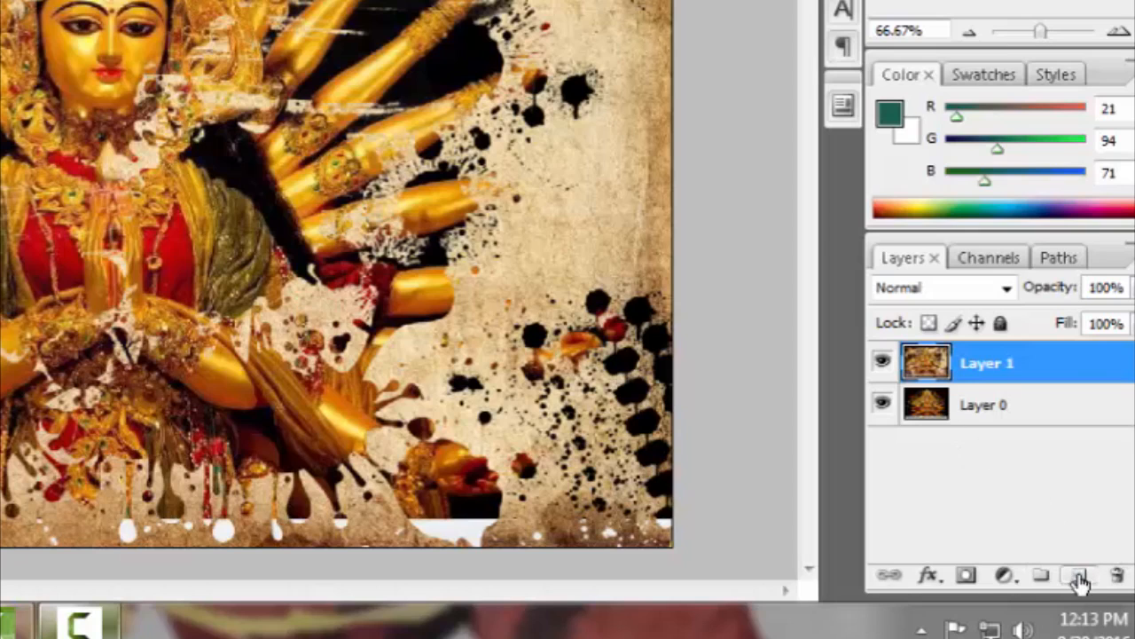
Add Layer 2 and drag a Black, White radial gradient from the upper right across it
click(1079, 577)
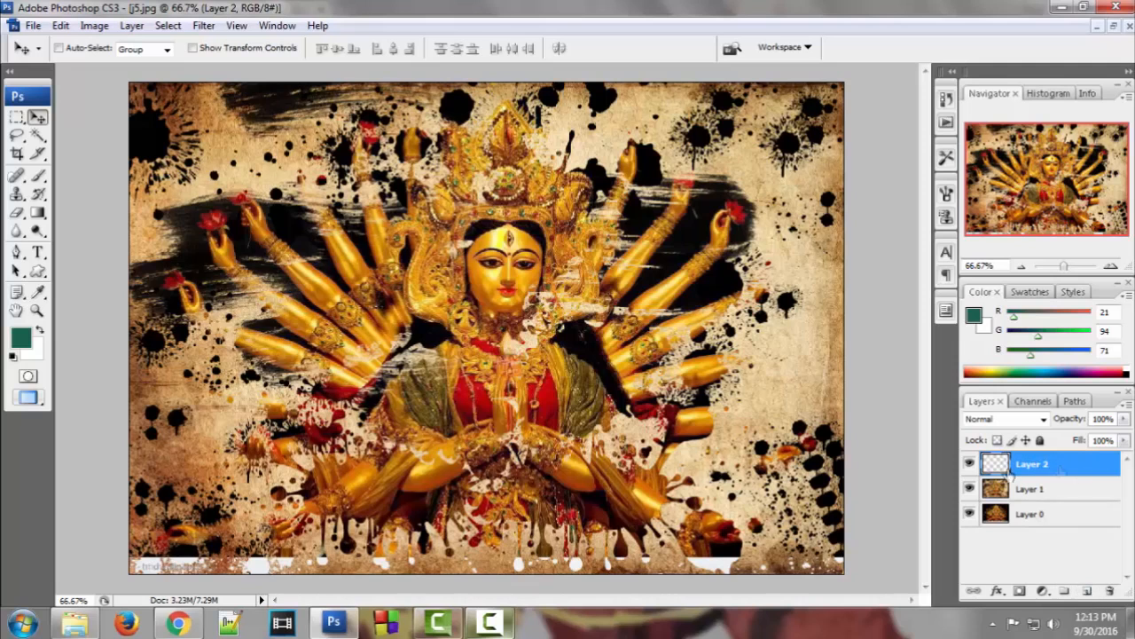
click(40, 214)
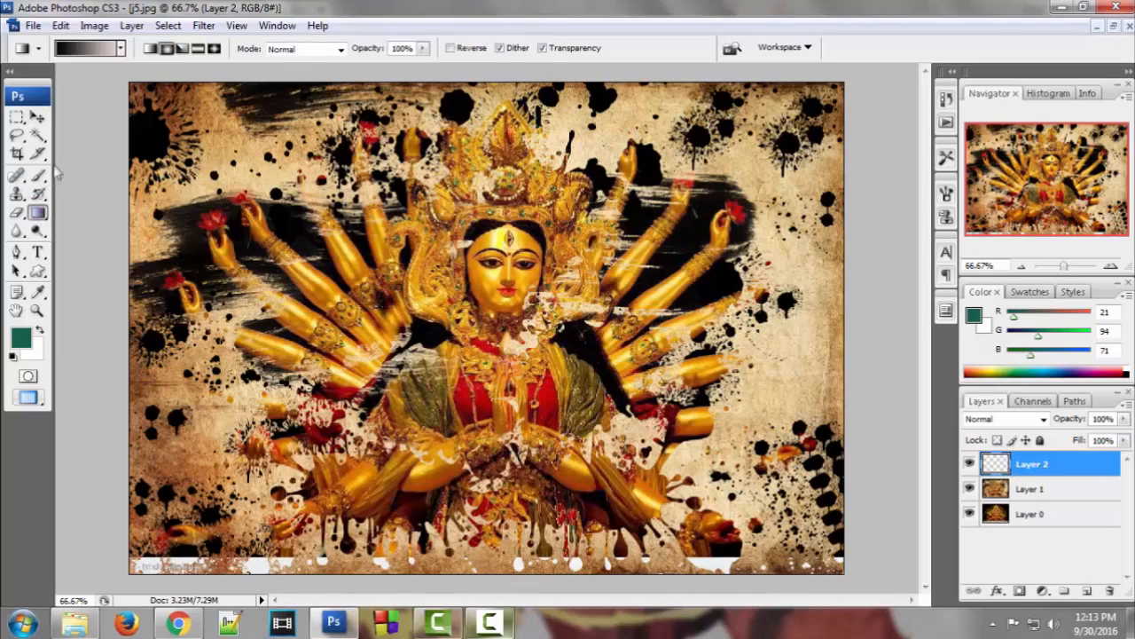
click(73, 50)
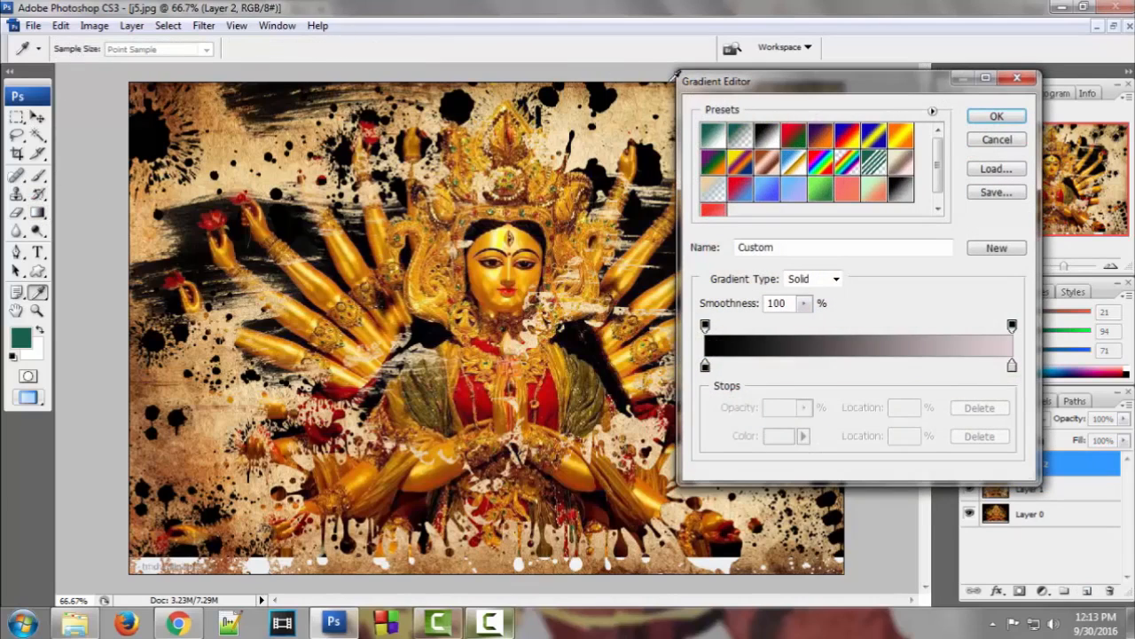
click(768, 135)
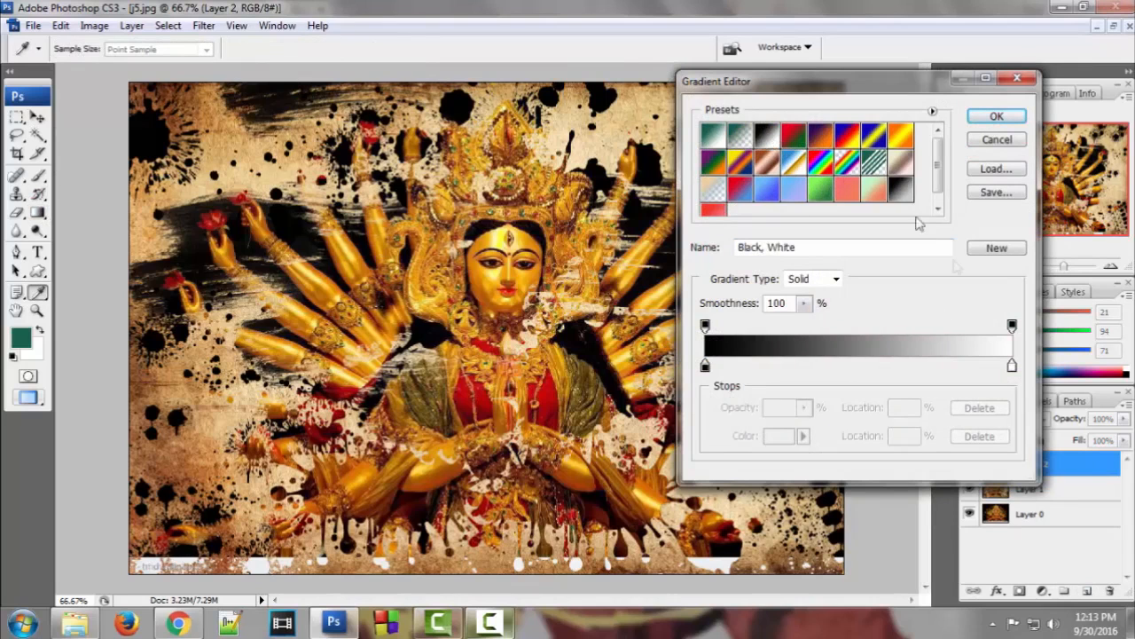
click(993, 118)
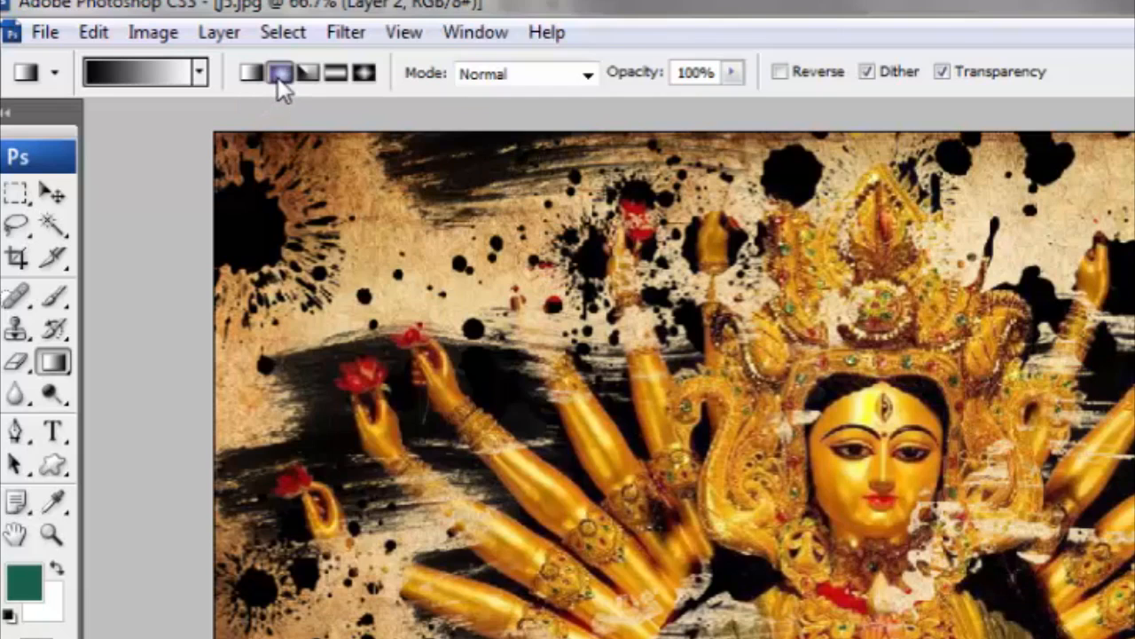
click(278, 74)
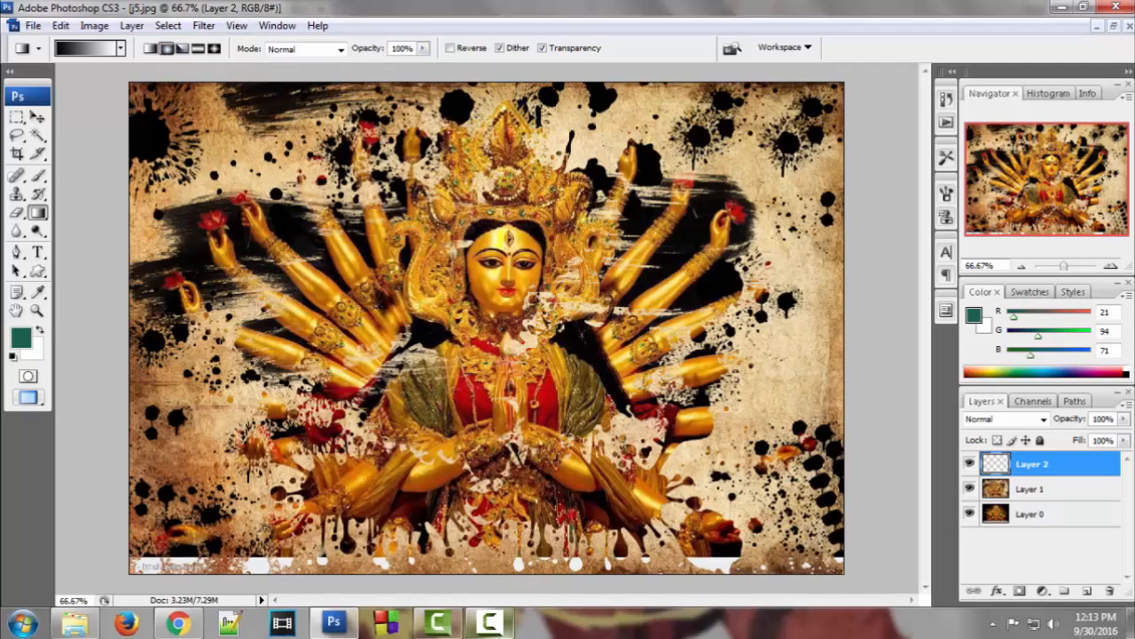
drag(697, 195, 224, 396)
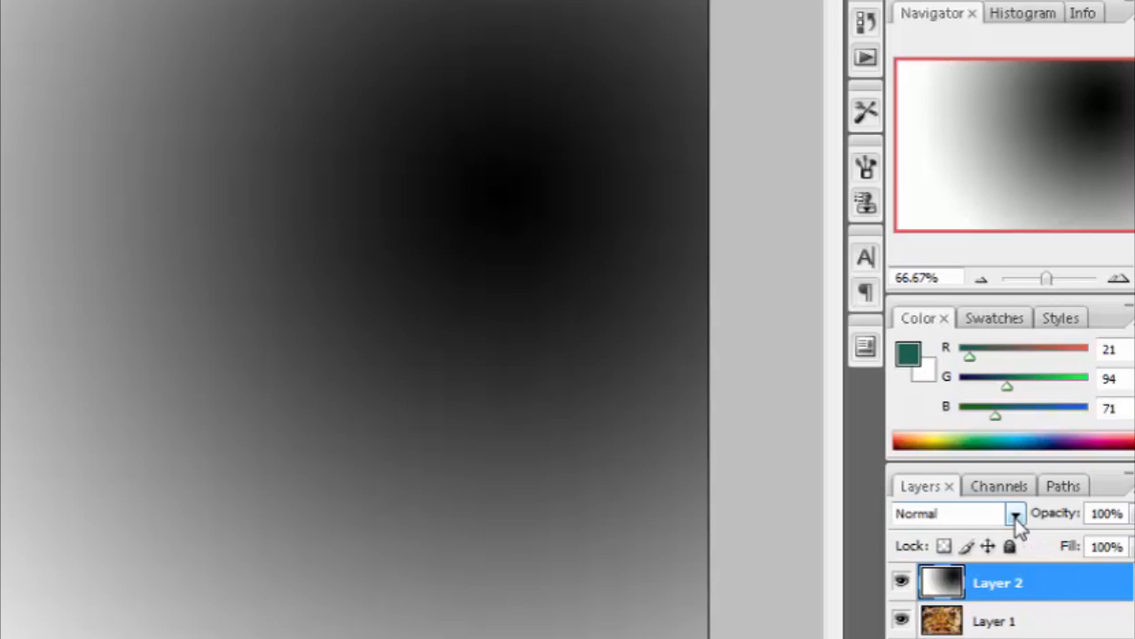
Set Layer 2 to Screen blend mode and redraw the radial gradient until the edges fade softly
click(1044, 420)
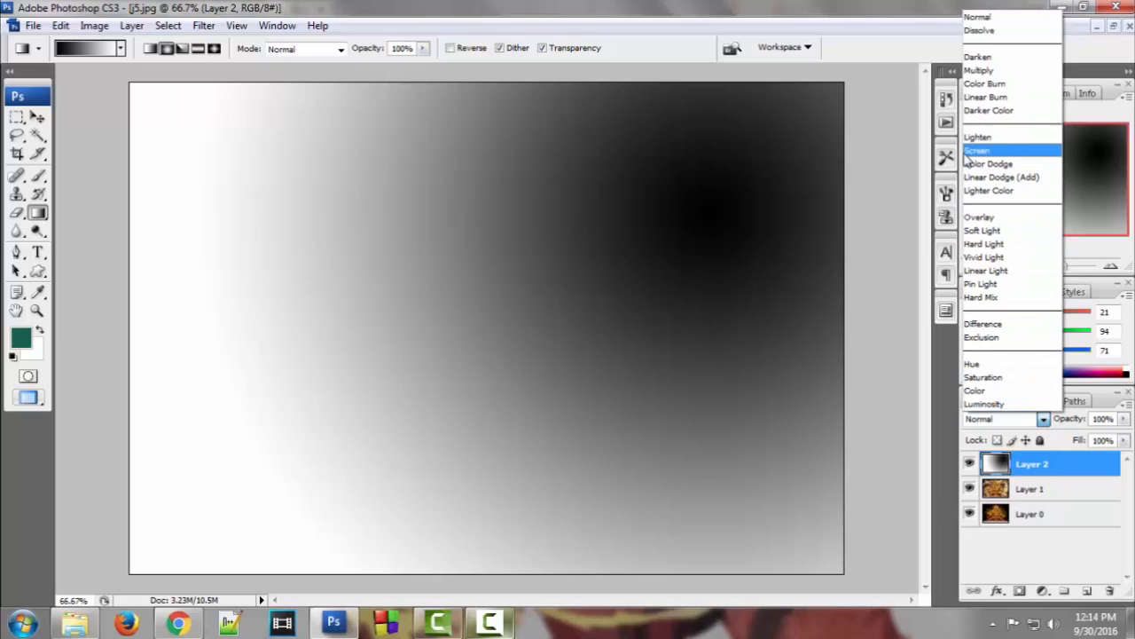
click(913, 100)
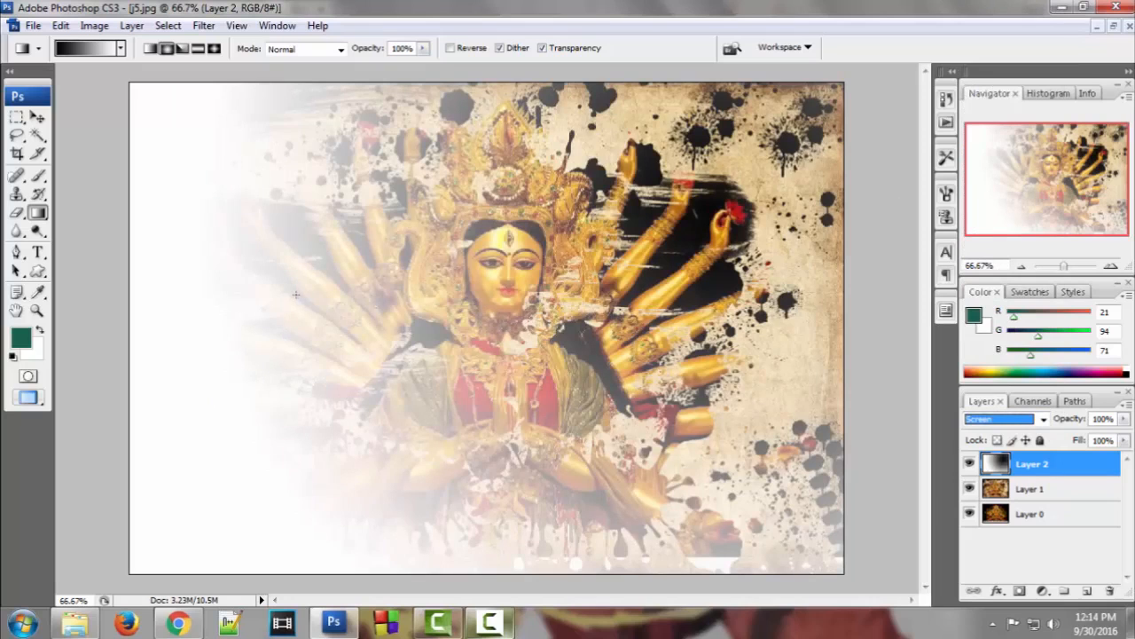
drag(501, 216, 317, 399)
drag(774, 527, 595, 287)
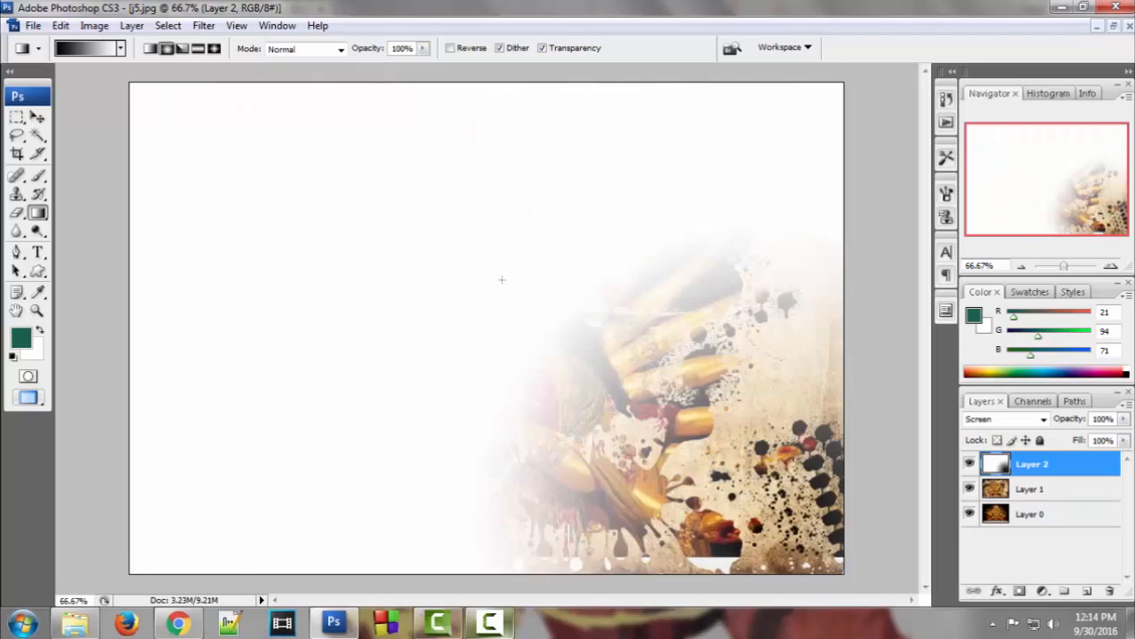
drag(502, 280, 216, 160)
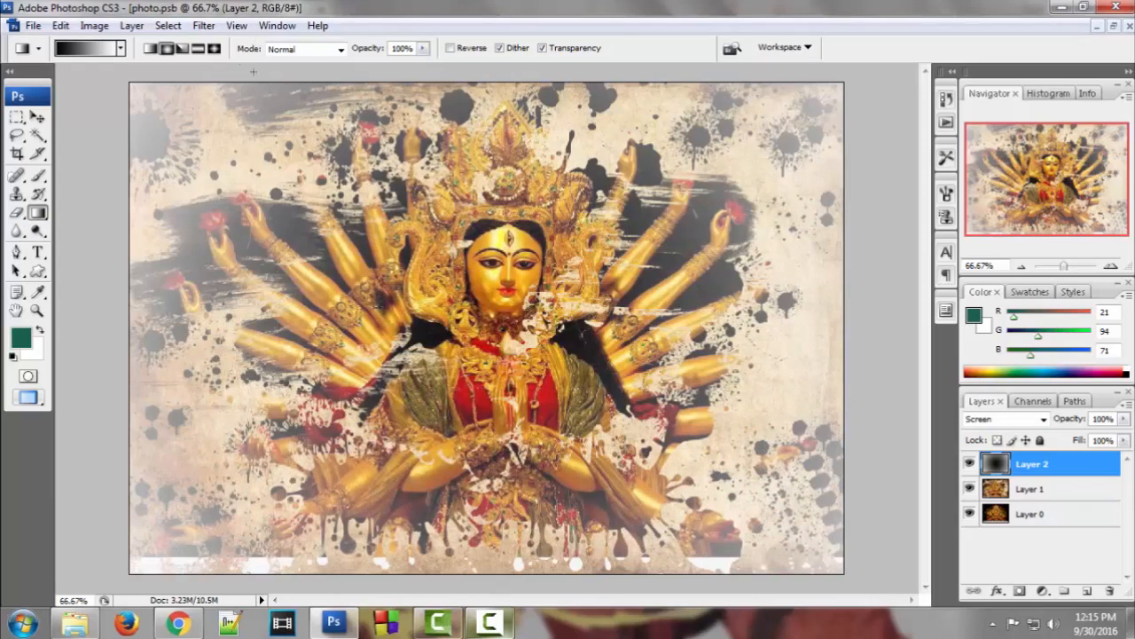
Save the artwork via Save As as the JPEG 'durga ma' at quality 12
click(33, 26)
click(86, 232)
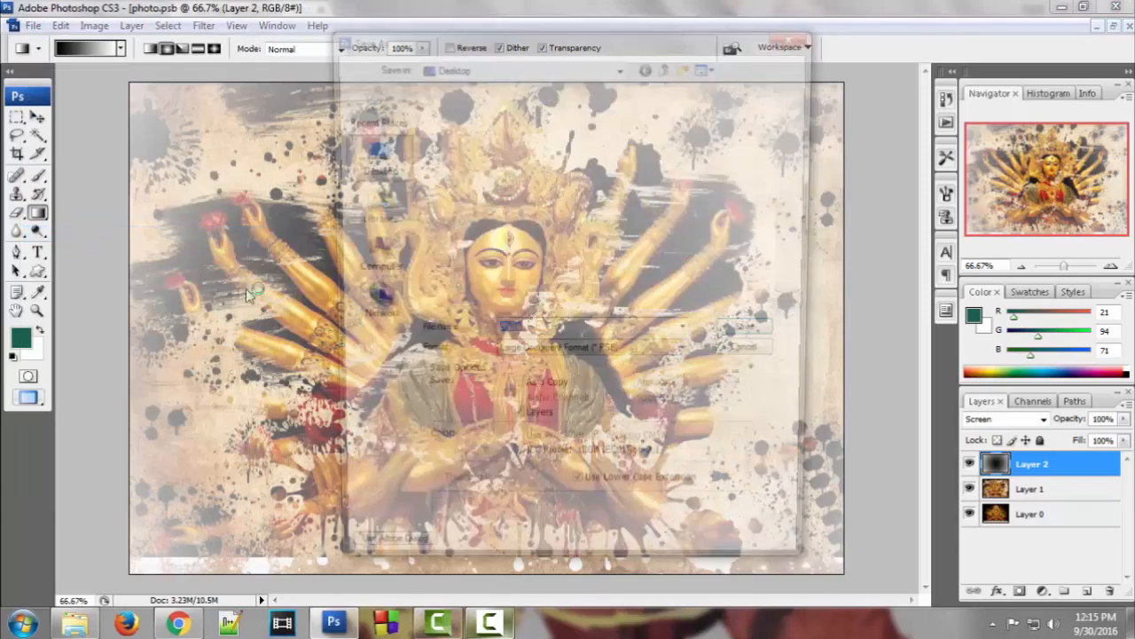
text(durga)
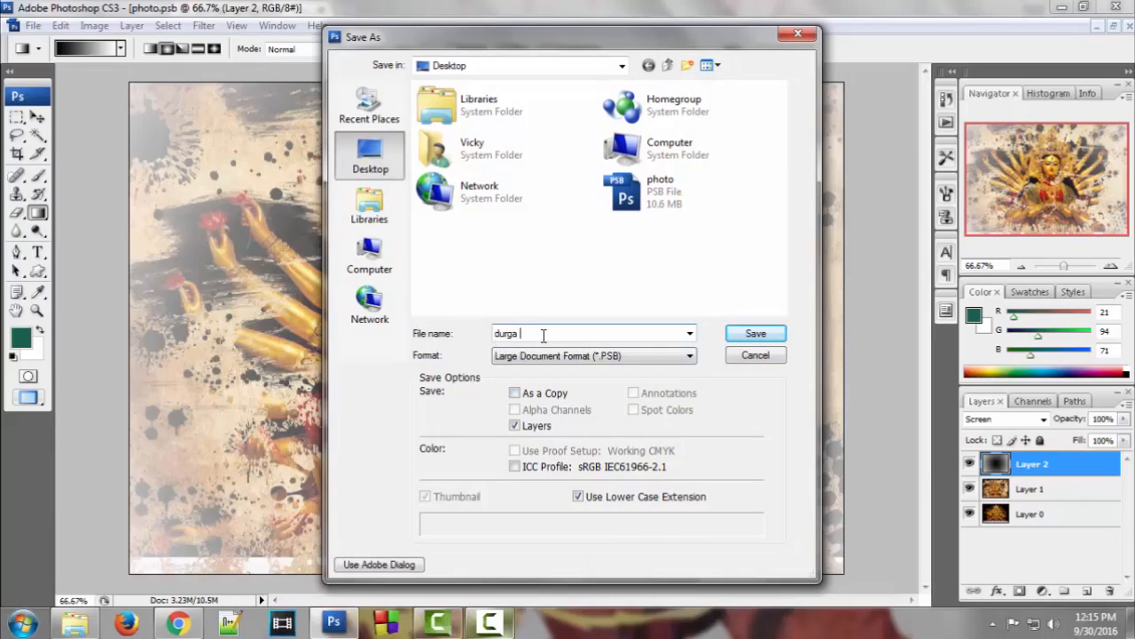
text( ma)
click(537, 357)
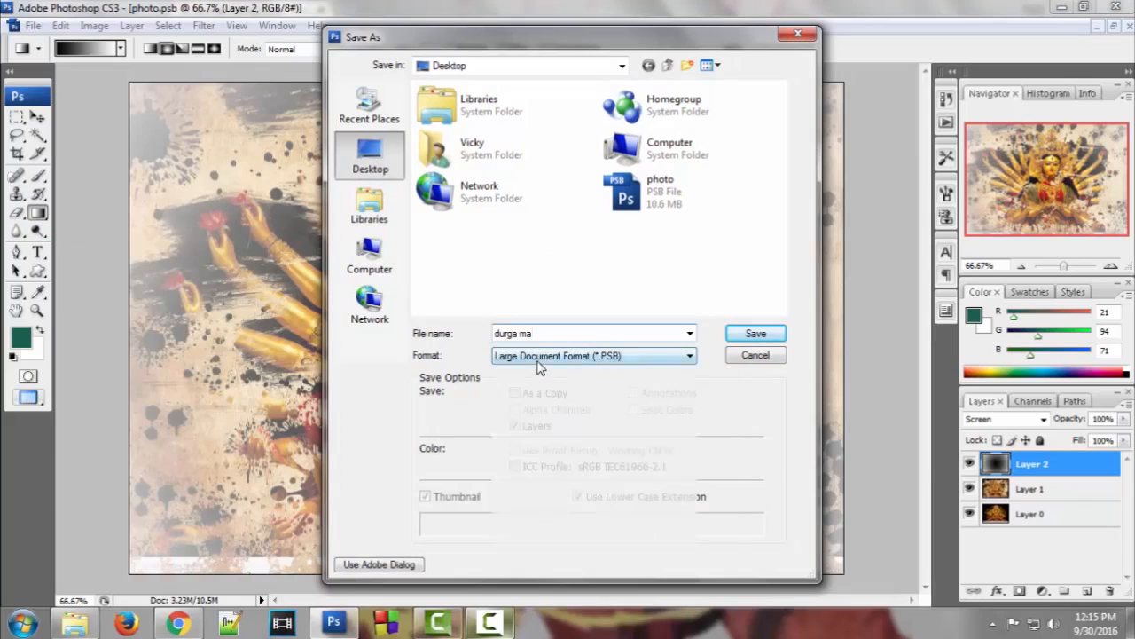
click(530, 435)
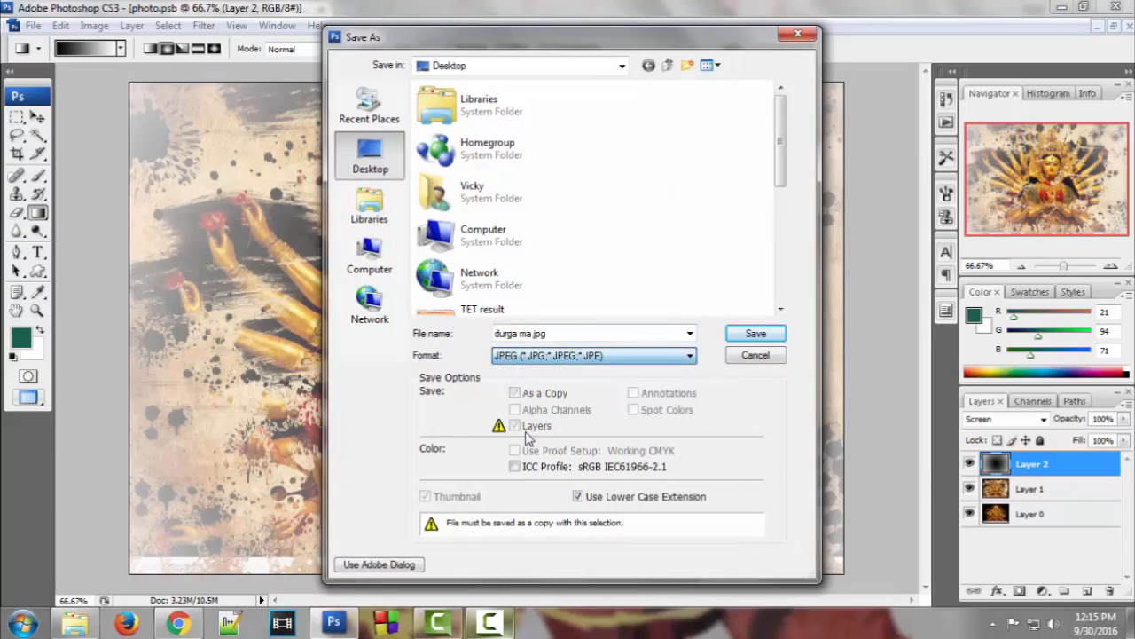
click(753, 334)
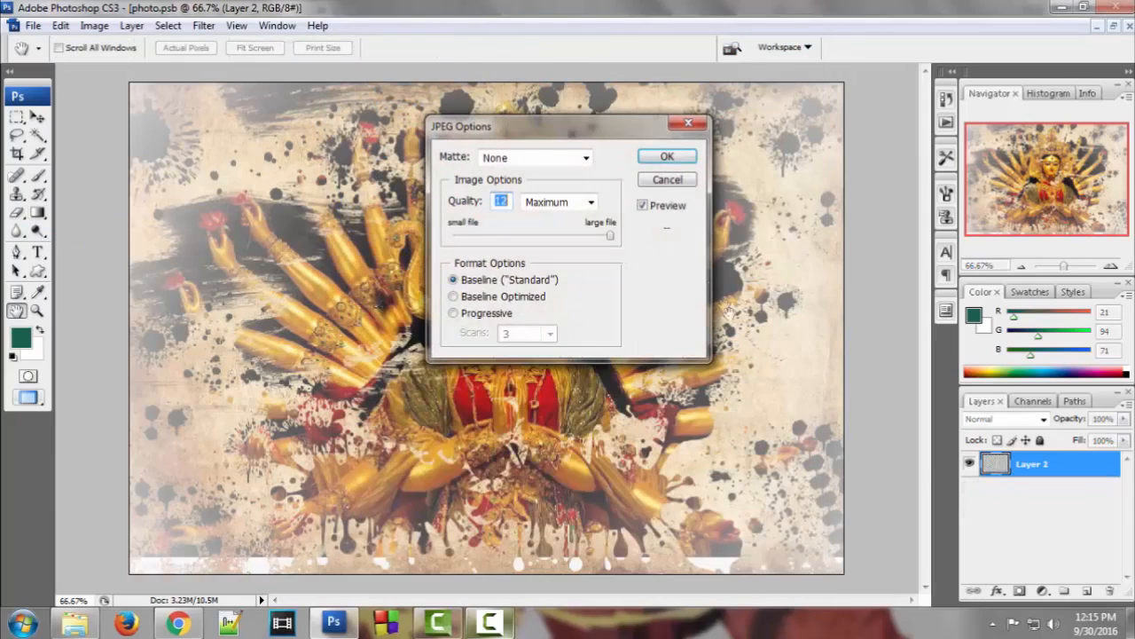
click(667, 156)
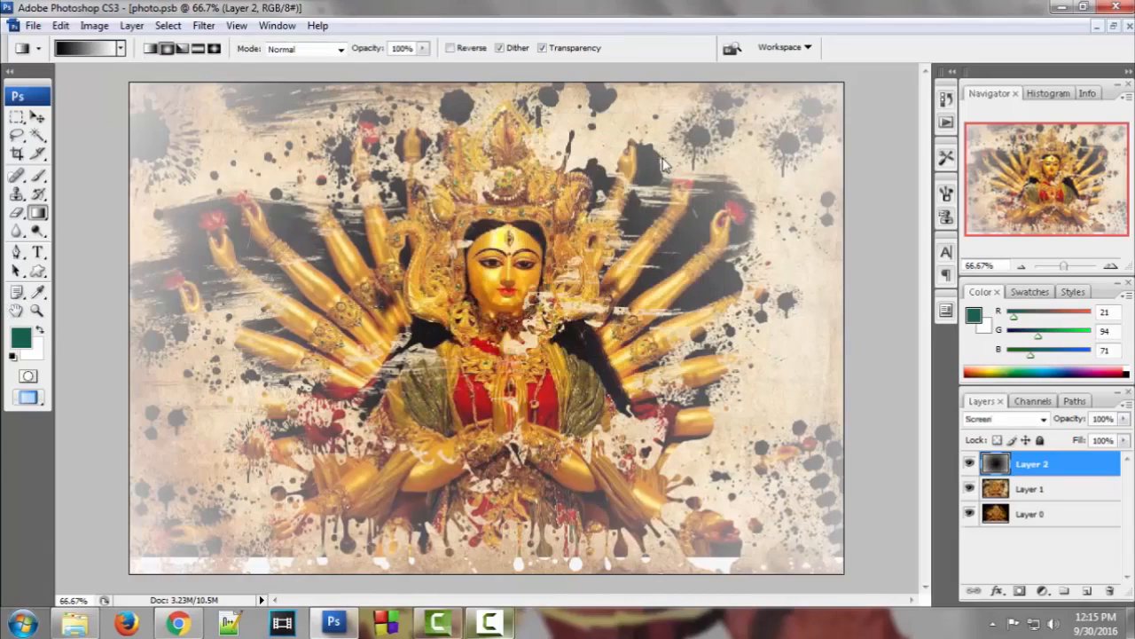
click(1063, 7)
Clear the open windows and open durga ma.jpg from the desktop in Windows Photo Viewer
click(1063, 7)
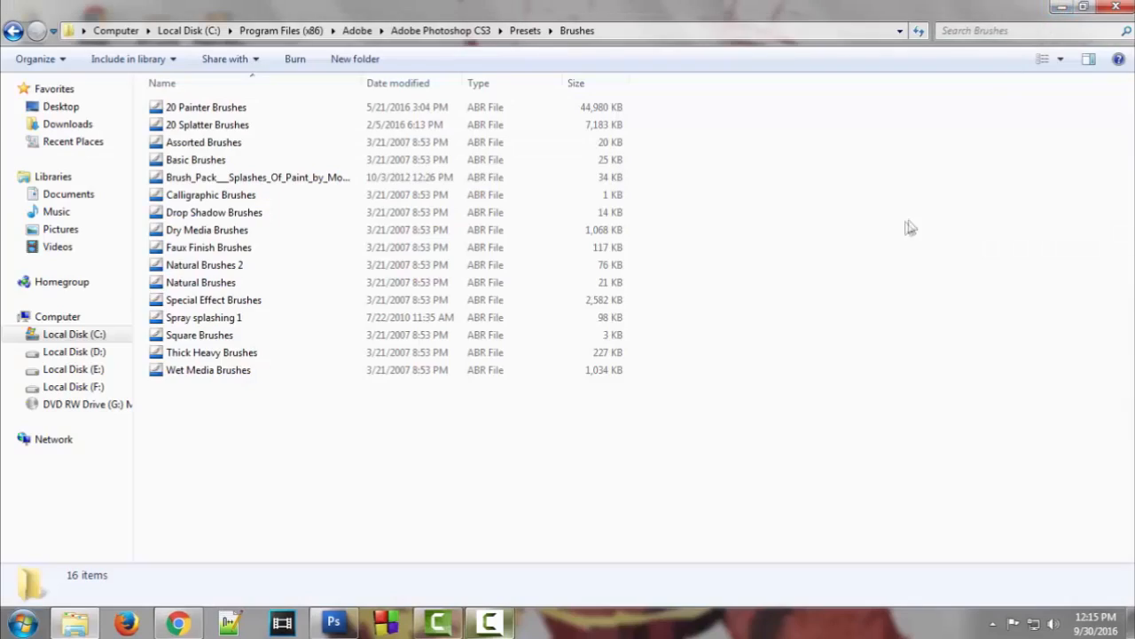
click(1102, 7)
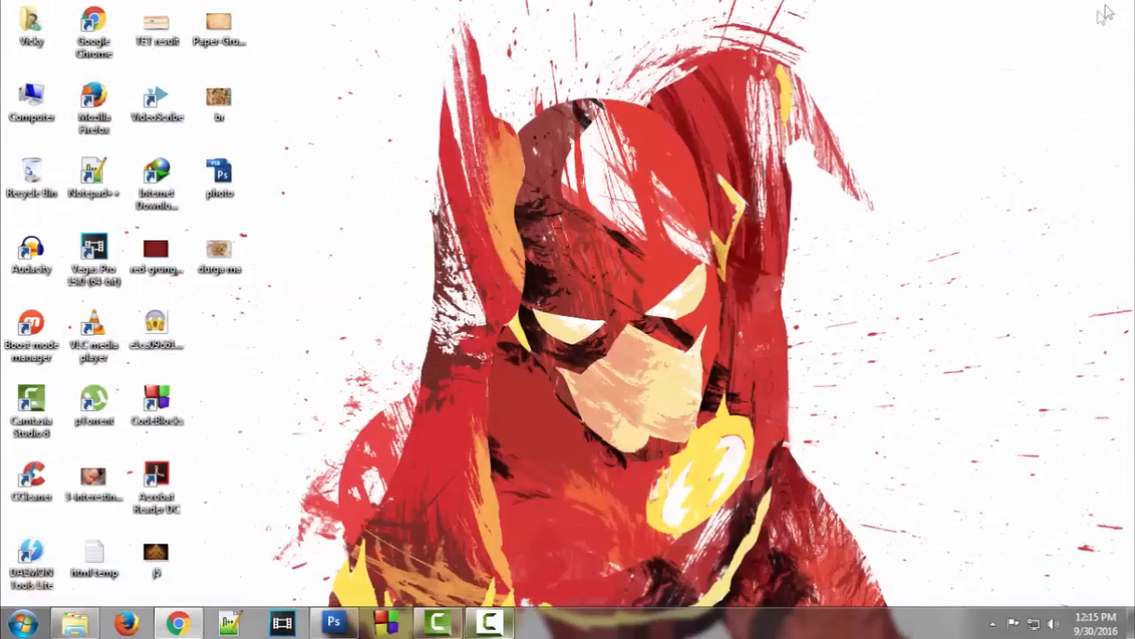
double_click(218, 257)
scroll(561, 256, up, 4)
scroll(564, 273, down, 4)
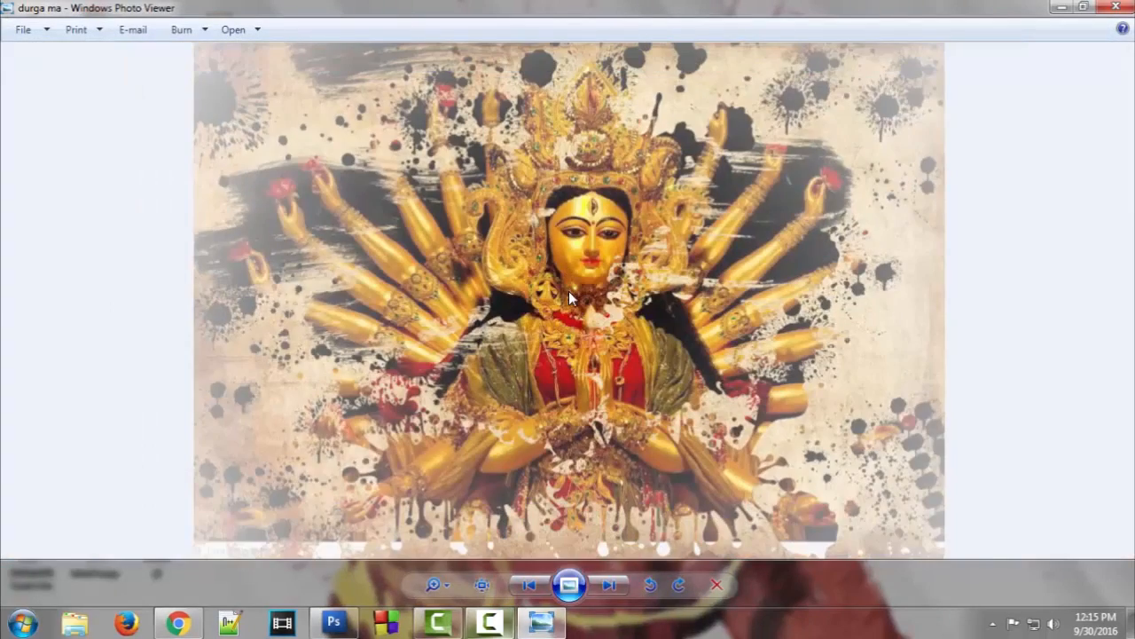